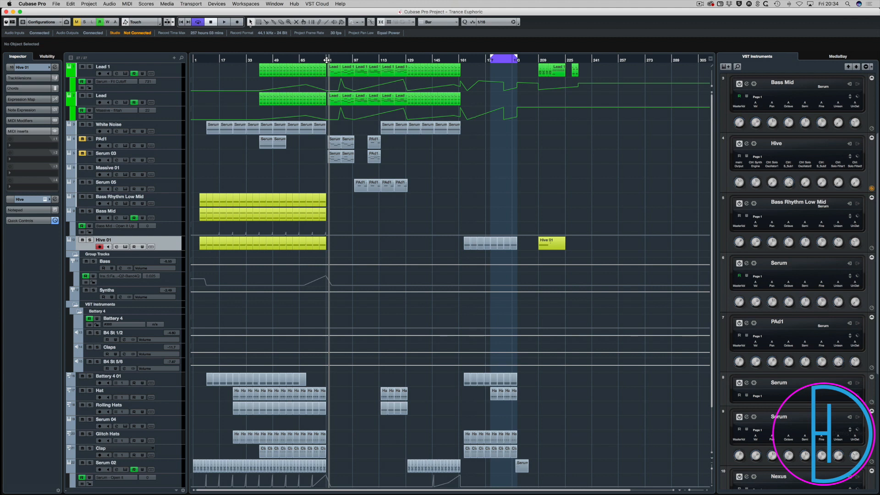
- Examine the breakdown section between about bars 81 and 161 across the arrangement's tracks
key("h")
key("h")
key("h")
key("h")
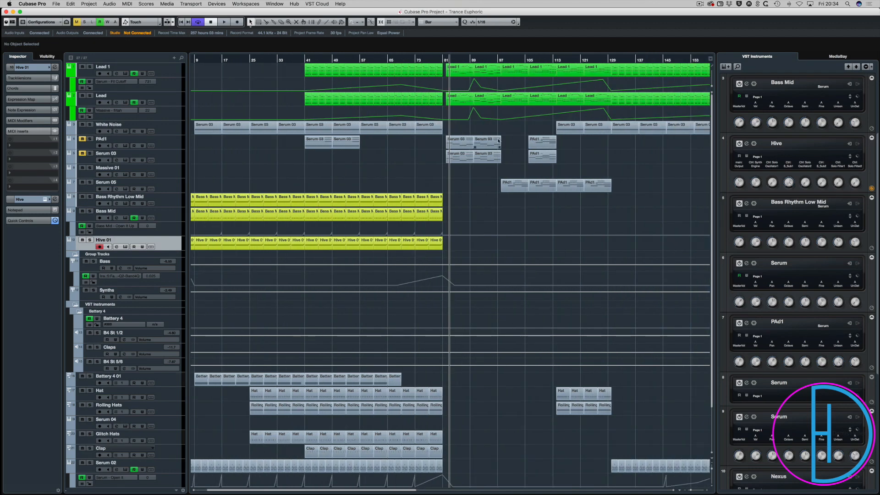
scroll(511, 125, "right", 4)
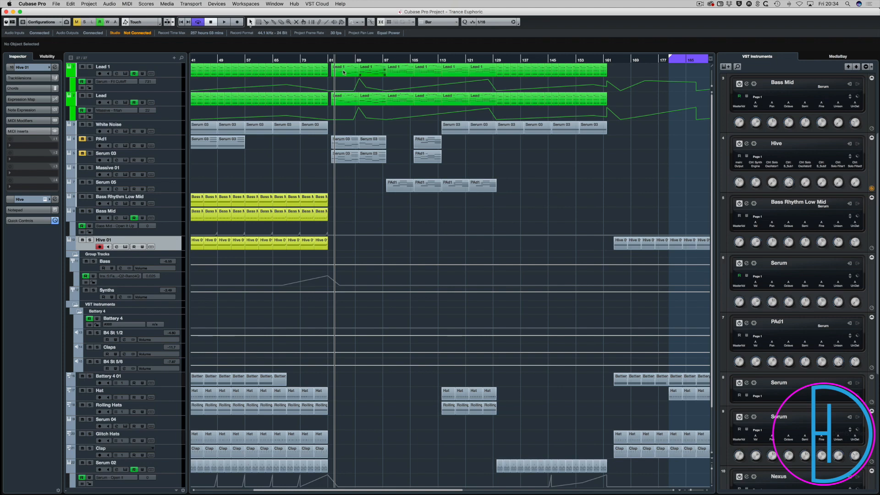
key("g")
key("g")
key("g")
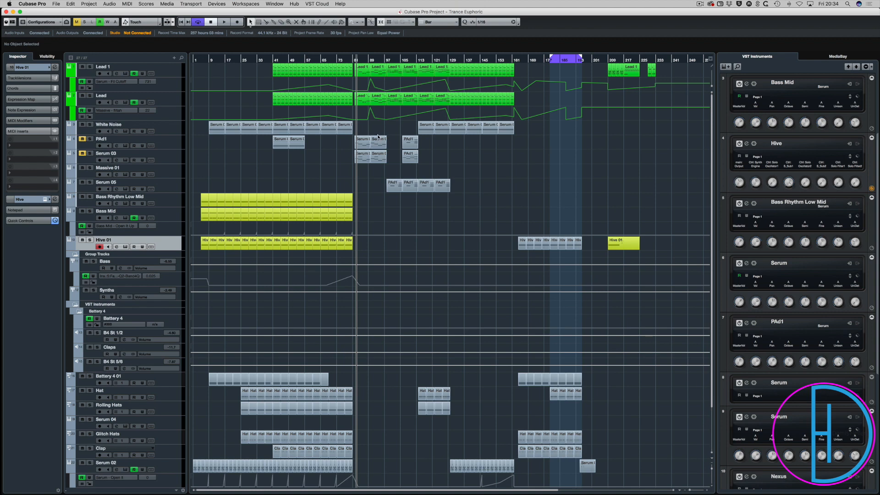
key("h")
key("h")
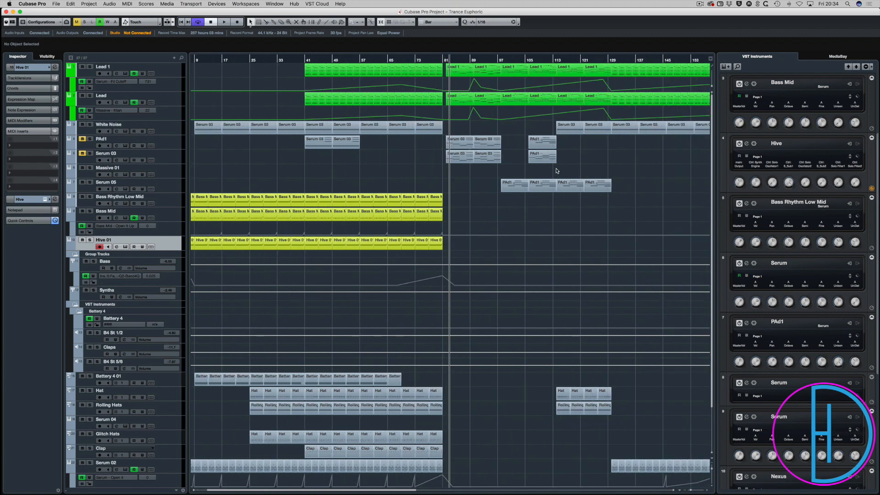
scroll(572, 167, "right", 5)
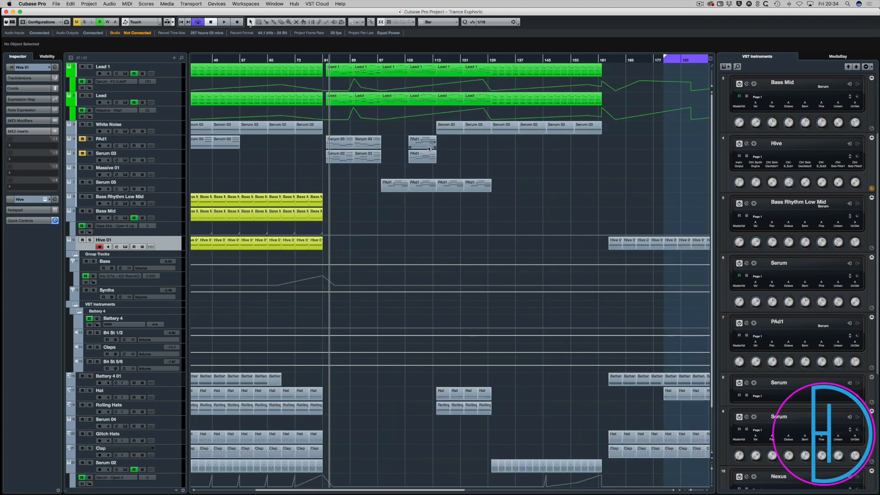
- Review the PAd1 events on the Serum 05 track and play the arrangement from the breakdown's start at about bar 82
left_click_drag(348, 60, 364, 59)
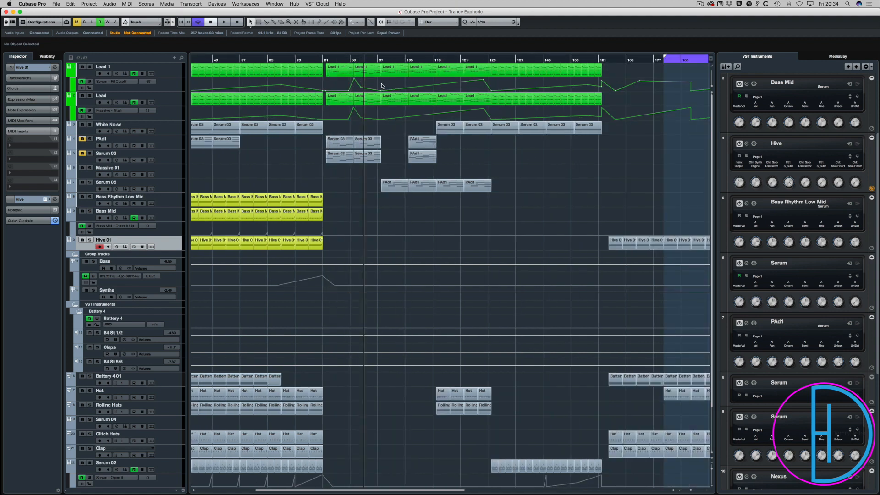
left_click(460, 188)
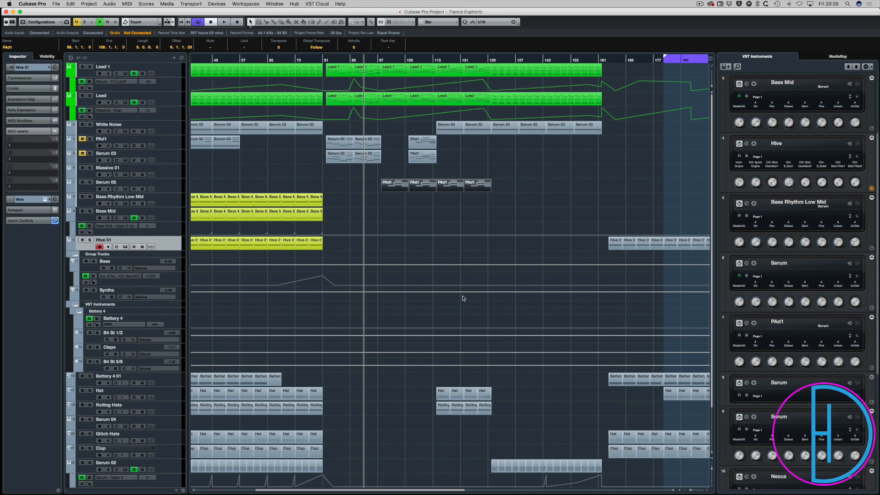
scroll(465, 384, "down", 3)
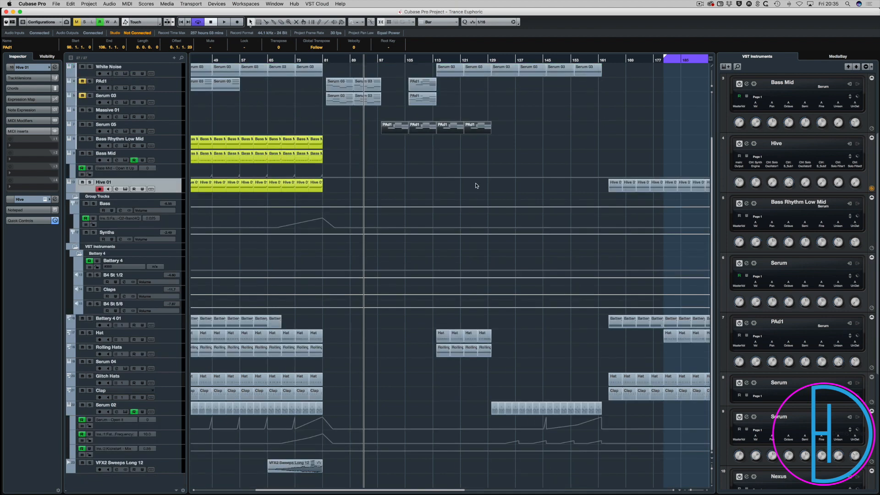
scroll(443, 79, "up", 3)
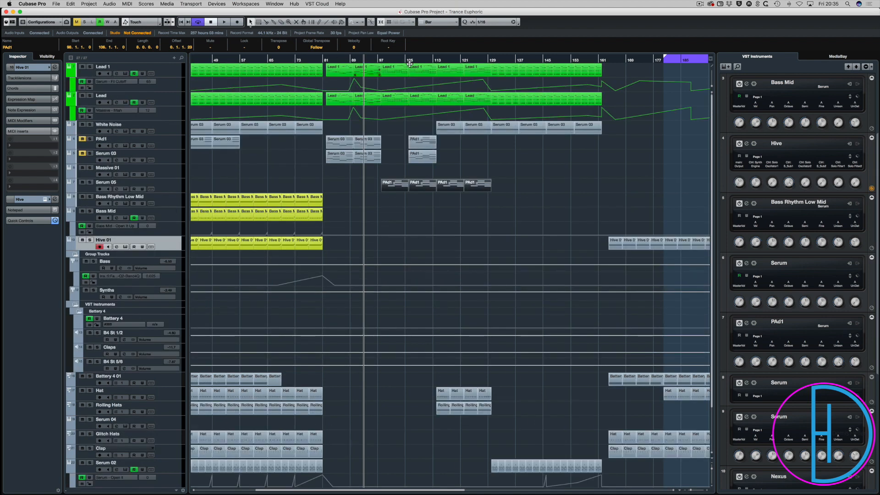
left_click(326, 60)
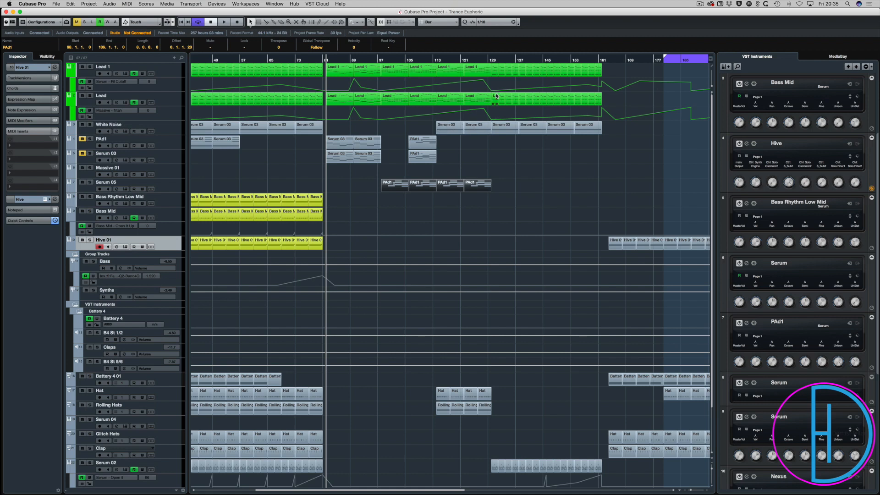
left_click(479, 153)
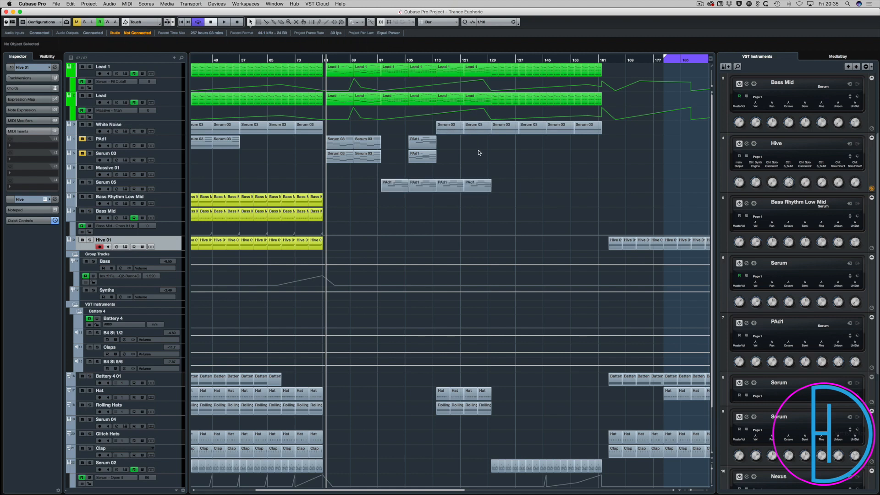
key("space")
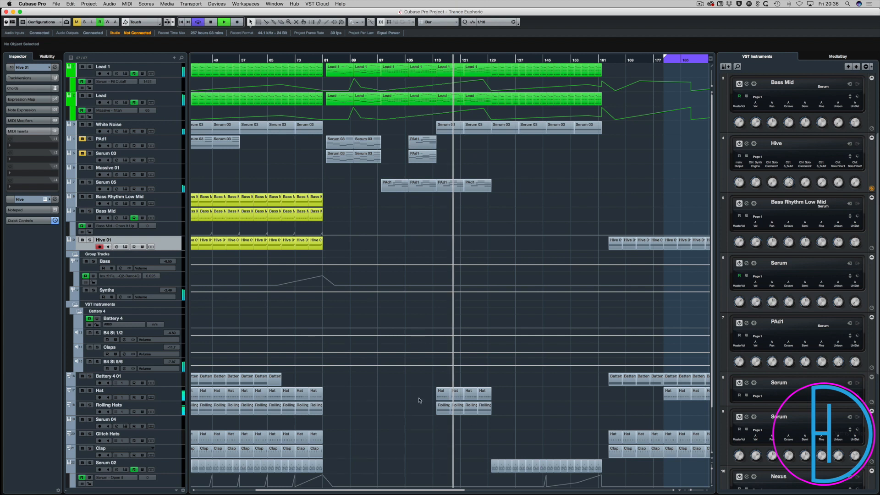
- Inspect the Hat and Rolling Hats events in the breakdown and the Lead 1 event's notes from bar 130 in the Key Editor
left_click_drag(413, 391, 525, 426)
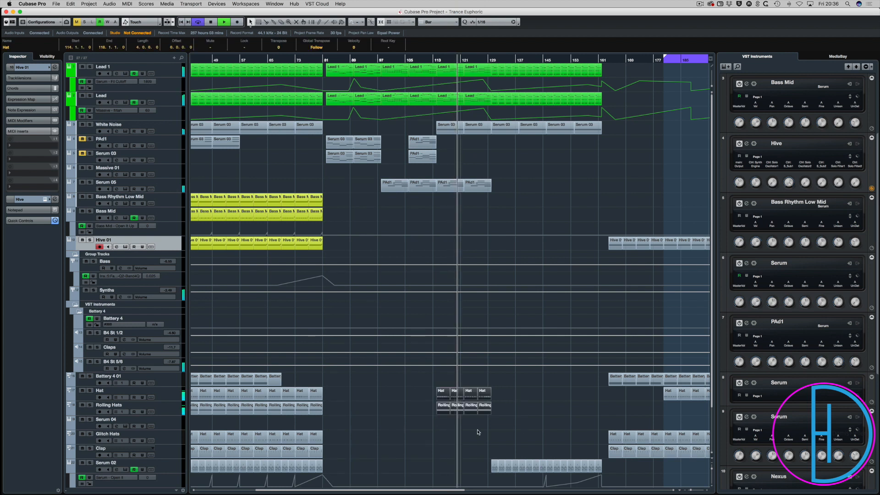
left_click(535, 213)
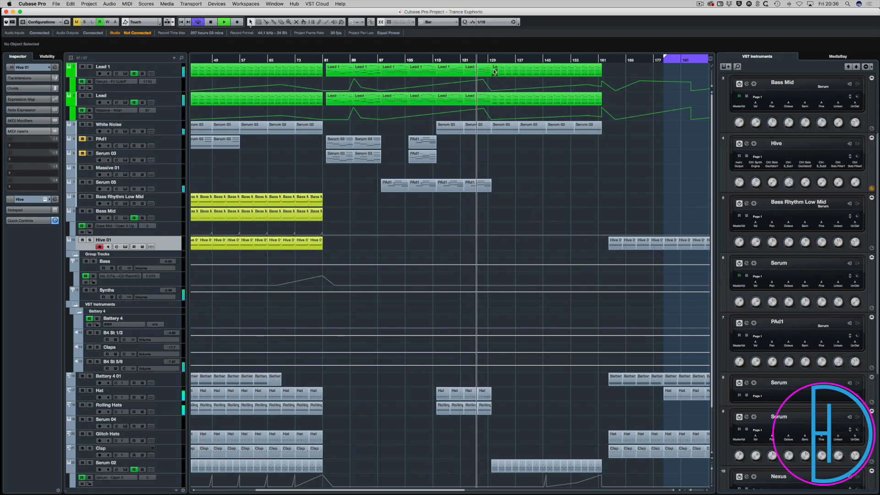
left_click(517, 70)
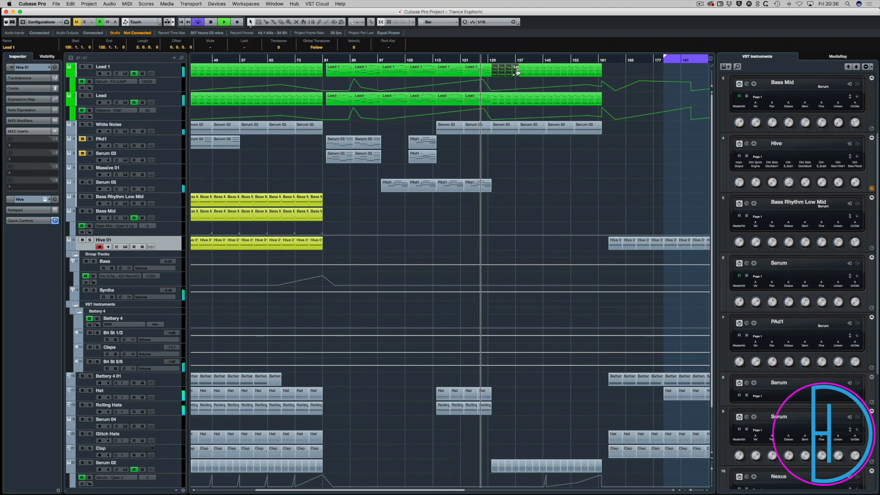
double_click(515, 71)
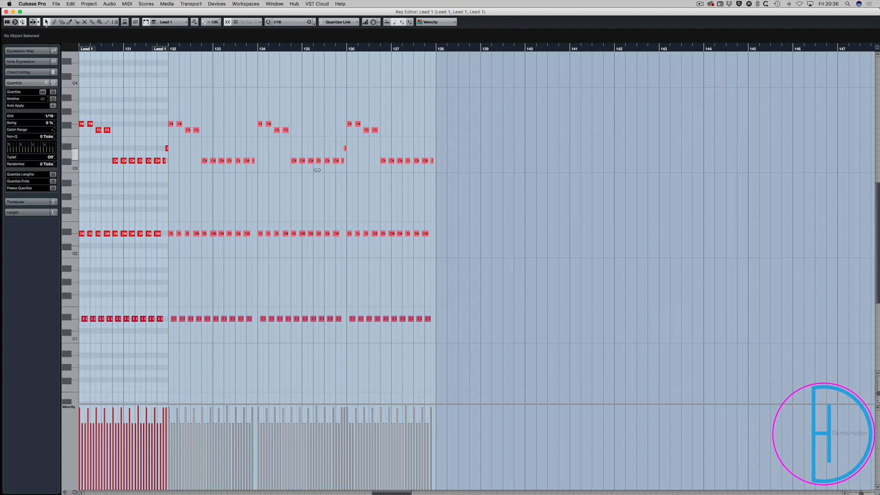
key("Return")
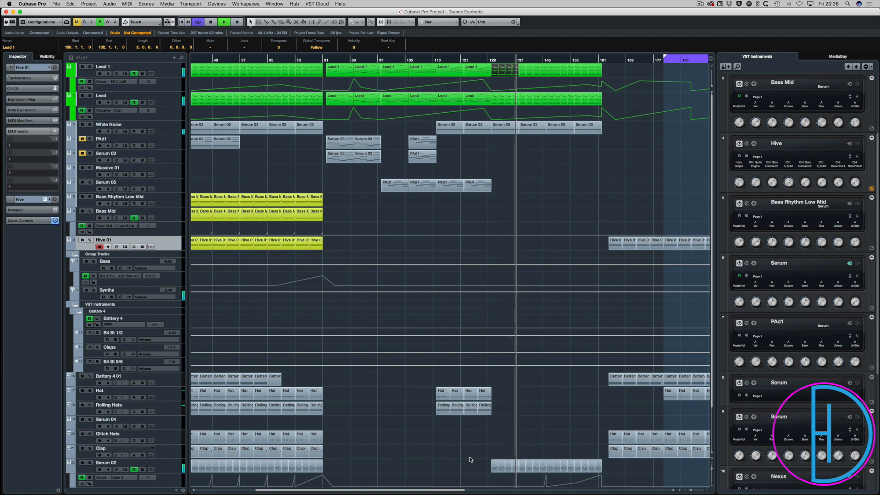
left_click(590, 187)
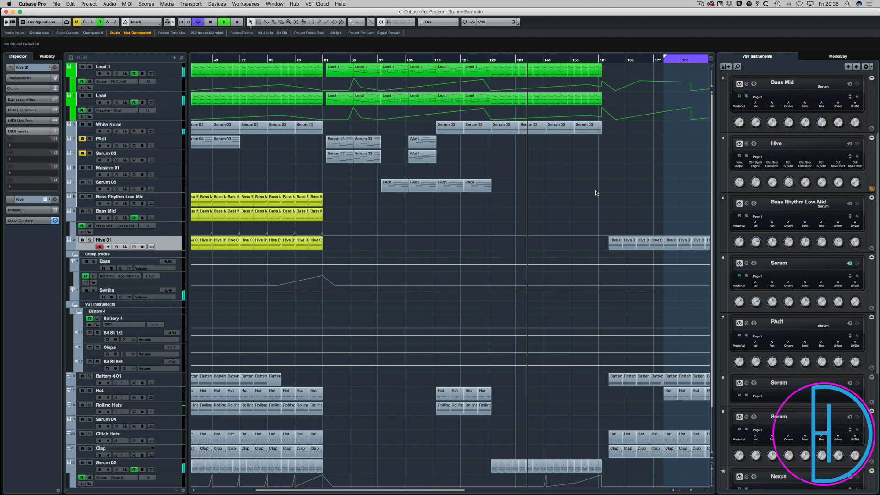
- Add automation peaks of 100 at bar 158 to Lead 1's filter cutoff and Lead's Massive parameter, with drops at the end of bar 161
left_click(589, 112)
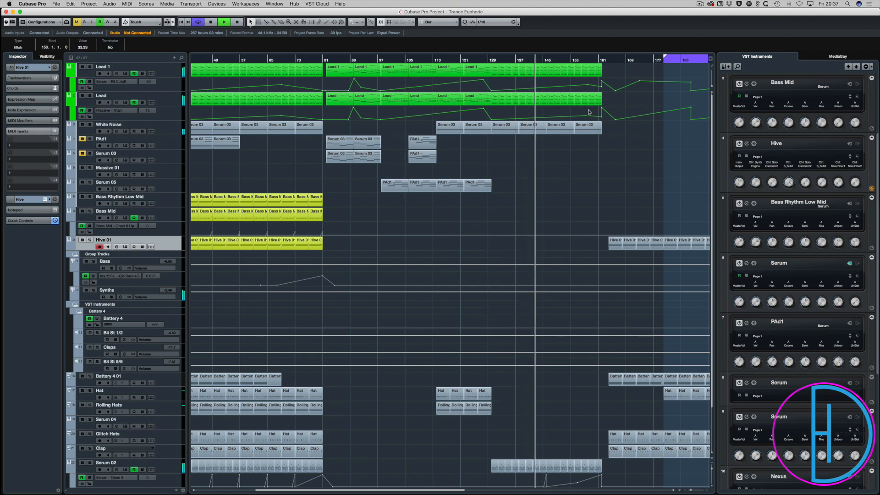
left_click_drag(589, 109, 588, 85)
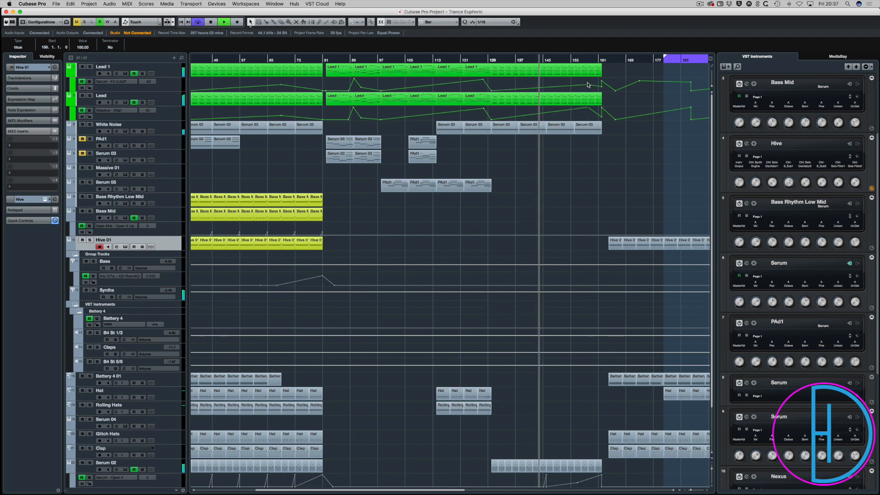
left_click(587, 78)
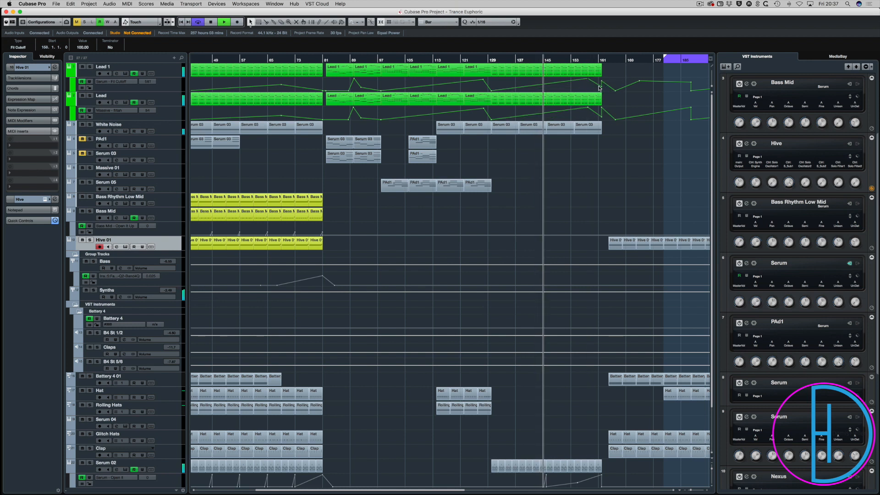
left_click(602, 87)
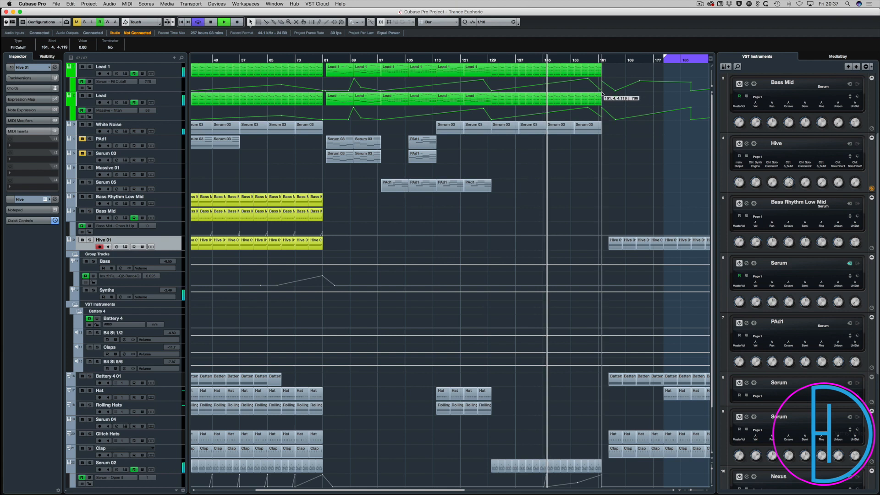
left_click(602, 121)
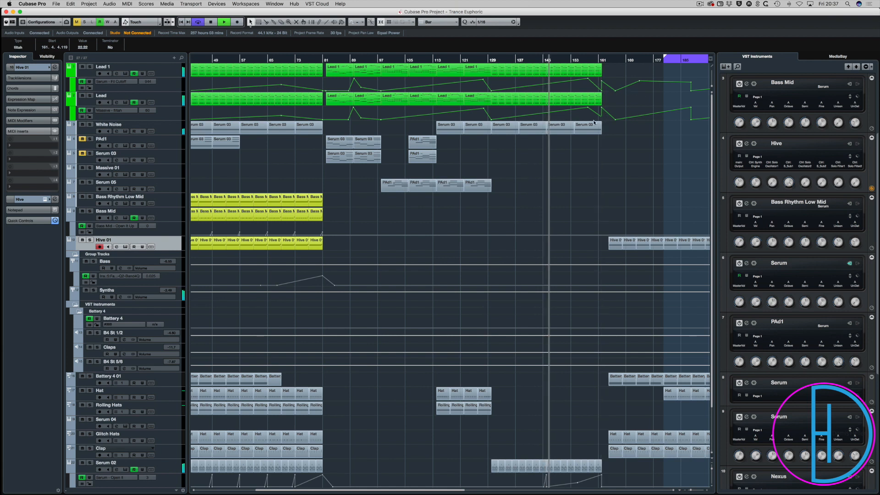
- Shape both lead automation rises with midpoints at about bar 148, setting the filter cutoff point to 41.67, and save the project
left_click(554, 116)
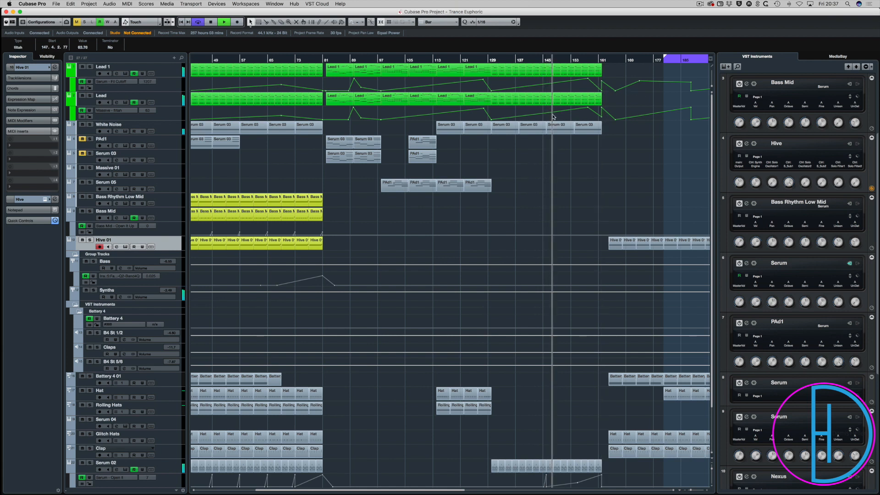
left_click(554, 87)
left_click_drag(554, 87, 553, 90)
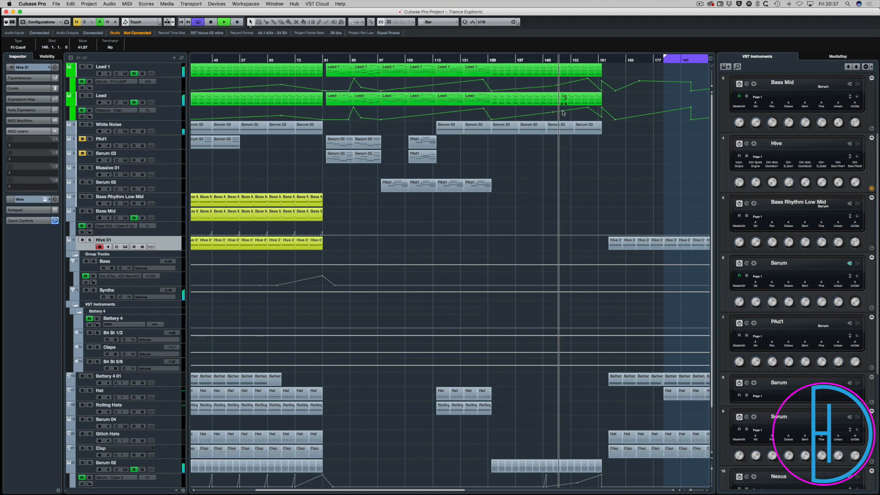
left_click_drag(553, 116, 554, 115)
left_click(602, 165)
key("super+s")
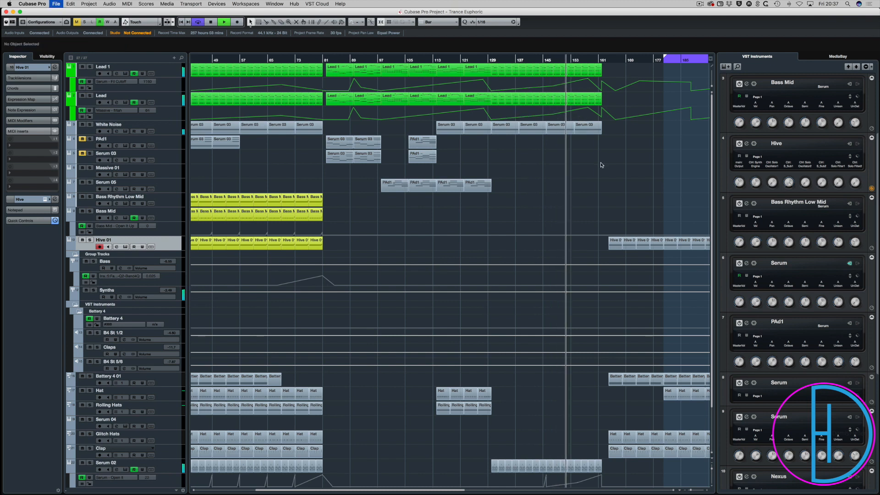
- Lower Lead's Massive automation to 0 at the end of bar 161, delete Lead 1's high cutoff point there, and save the project
left_click(602, 110)
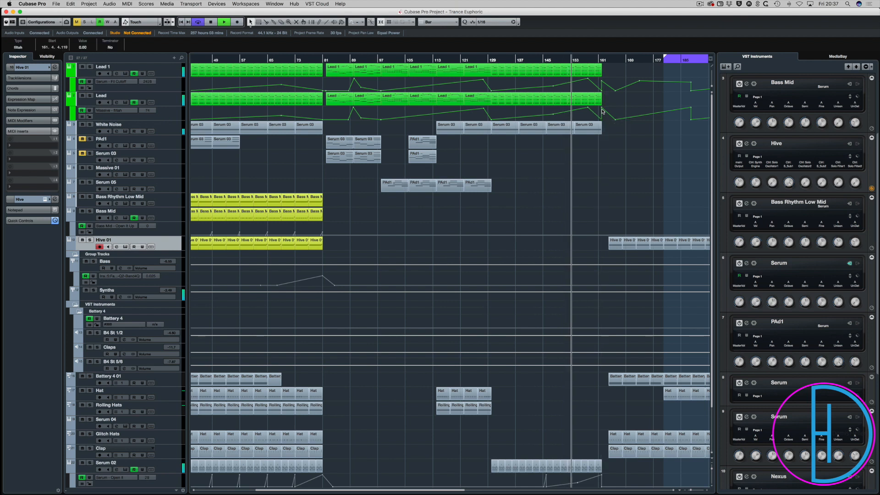
left_click(602, 81)
key("Delete")
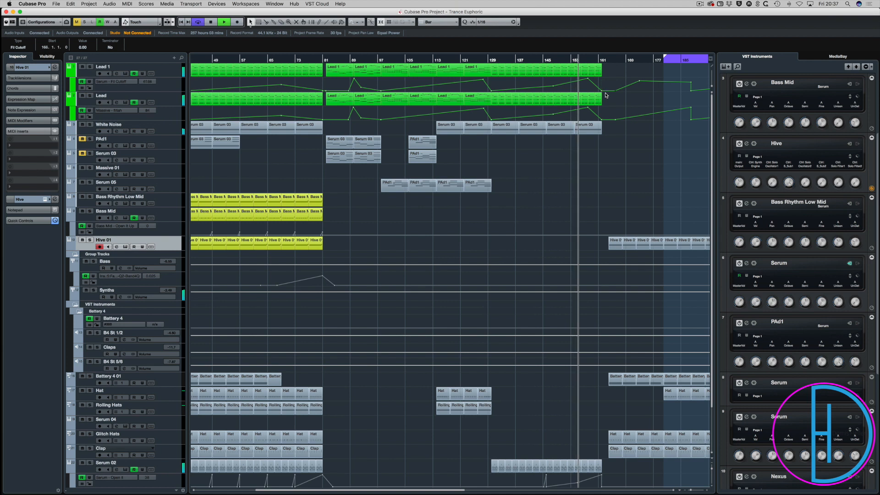
scroll(612, 109, "right", 3)
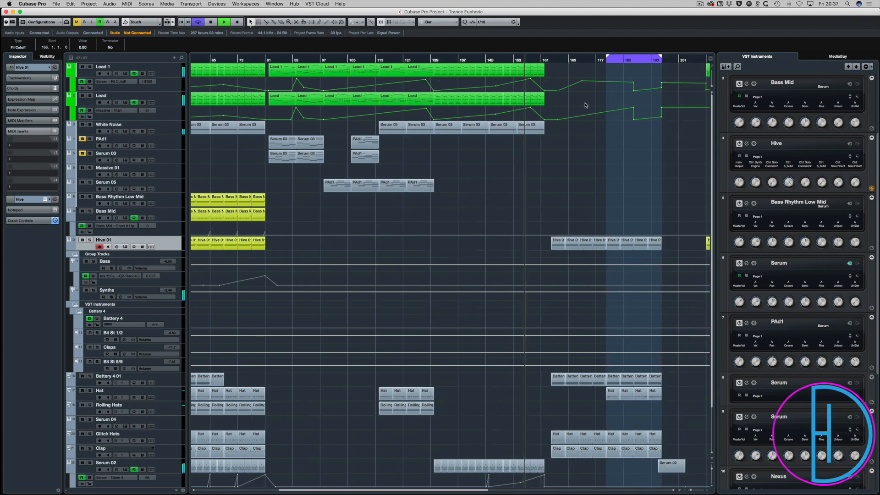
key("super+s")
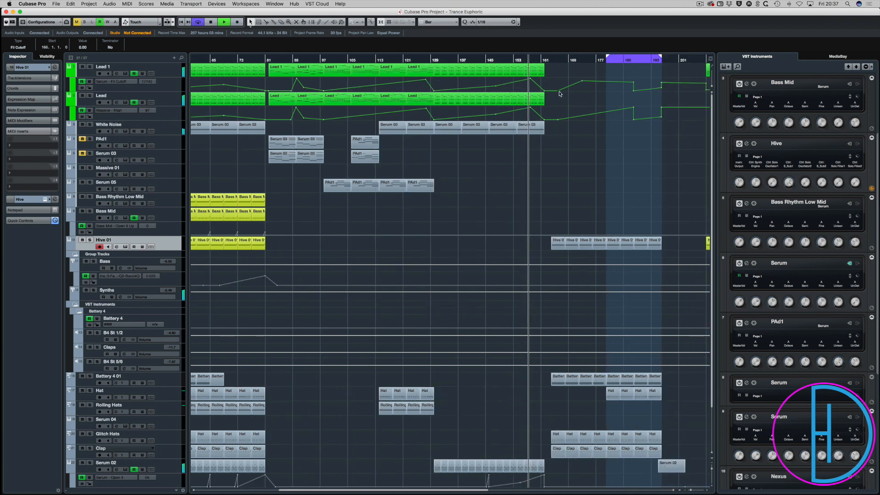
- Play the transition from about bar 160 into the following drum and Hive 01 section, stop playback, and save the project
left_click(536, 59)
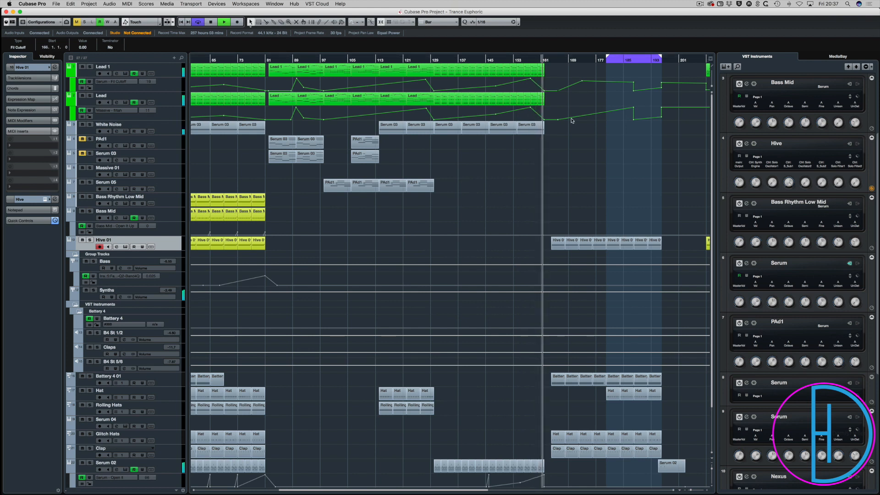
key("super+s")
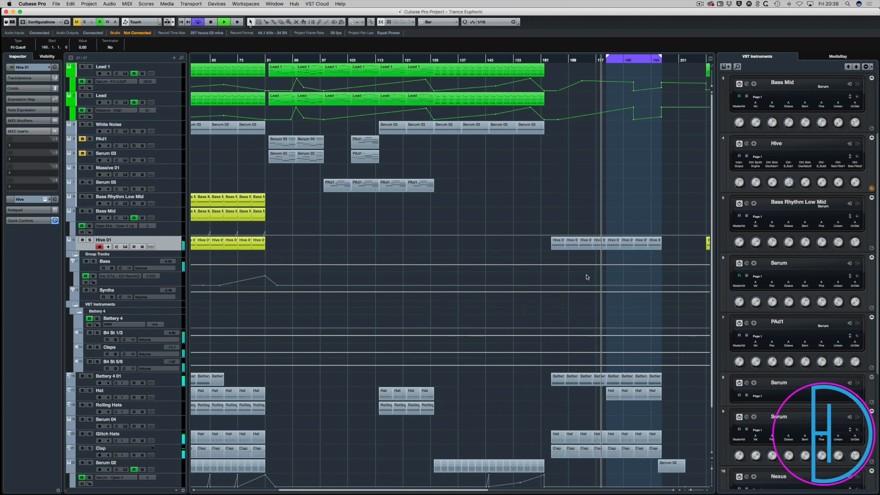
key("space")
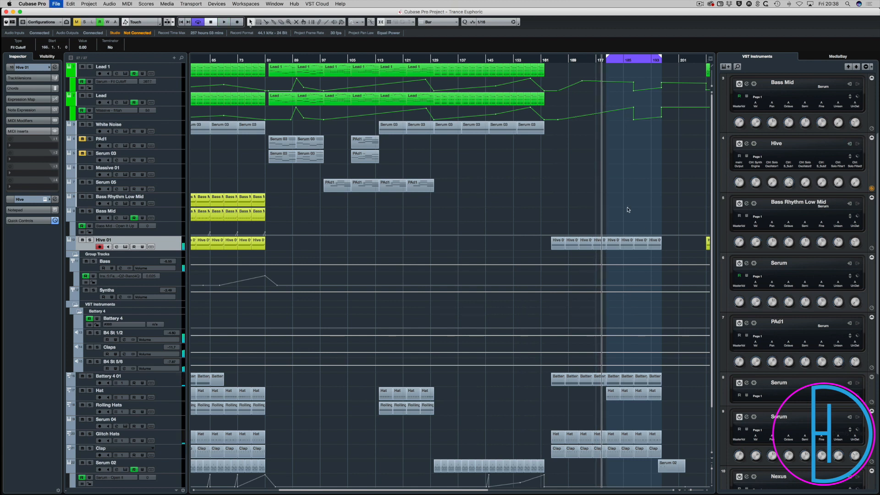
key("space")
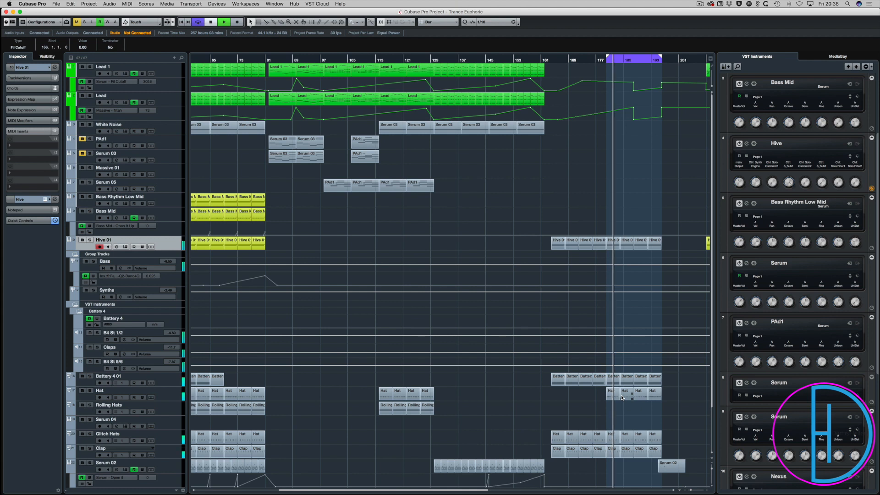
key("space")
key("super+s")
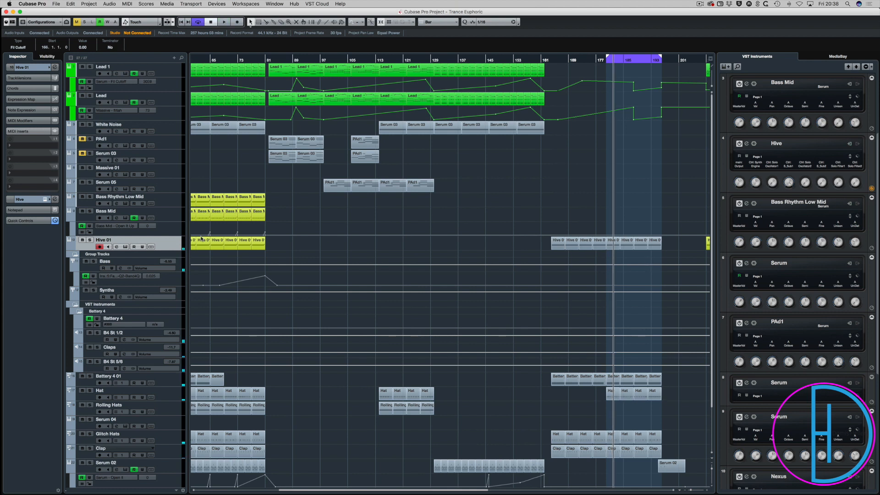
- Inspect the run of repeated Hive 01 parts starting at bar 164 and the section that follows it
left_click_drag(548, 248, 675, 246)
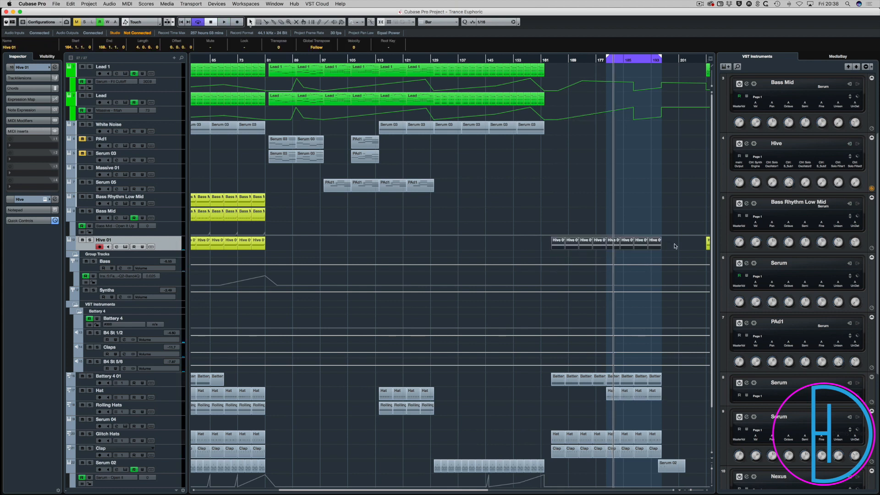
scroll(675, 246, "left", 8)
left_click(671, 246)
scroll(670, 246, "right", 10)
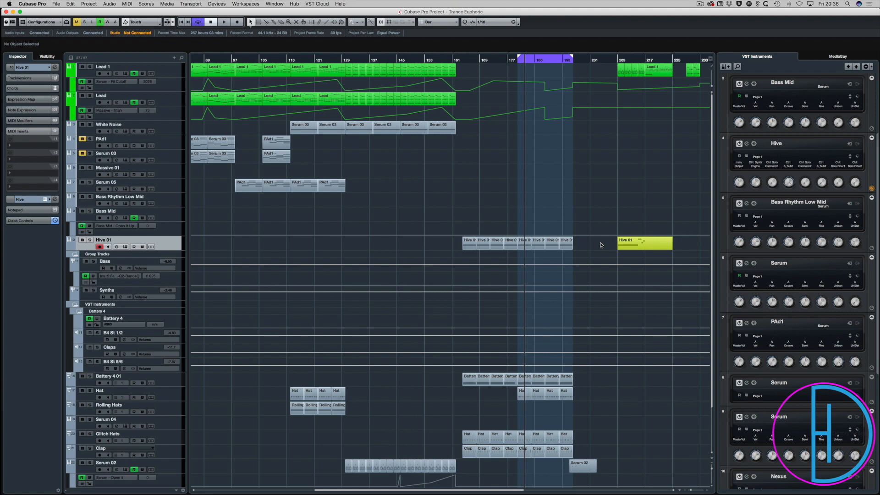
- Open the Glitch insert on the Bass group and play the section briefly from about bar 164 with it showing
key("F3")
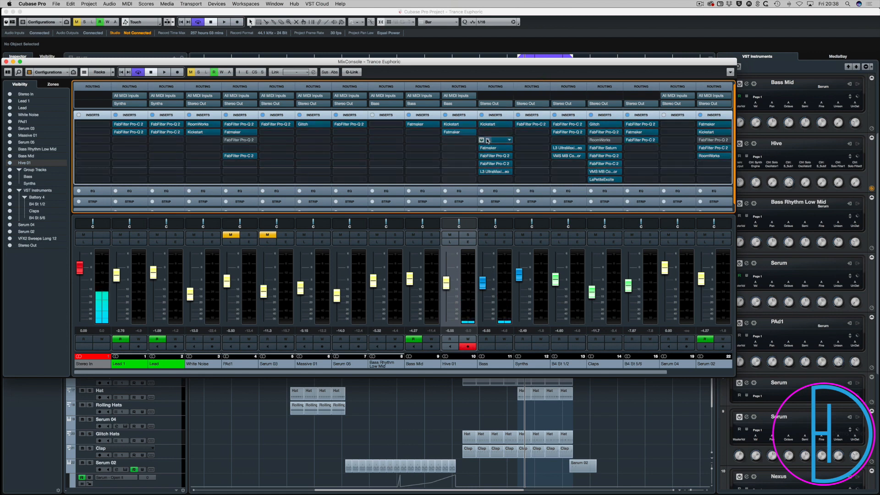
left_click(488, 141)
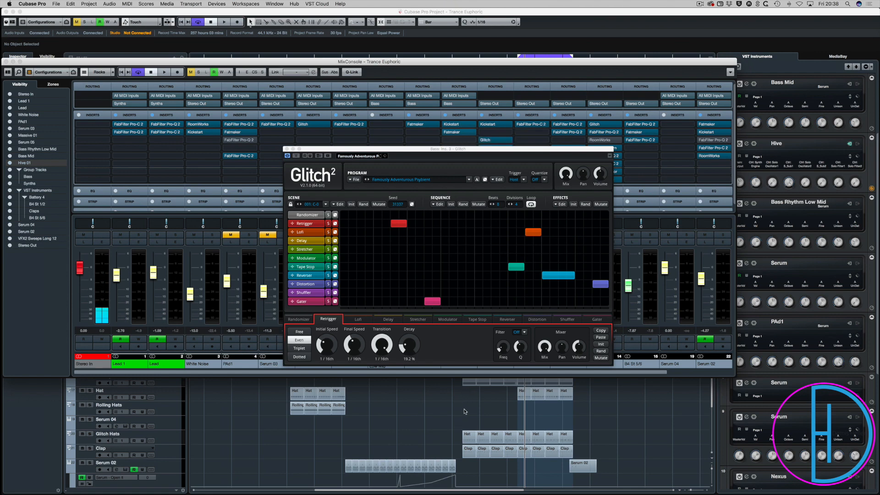
key("F3")
left_click(462, 60)
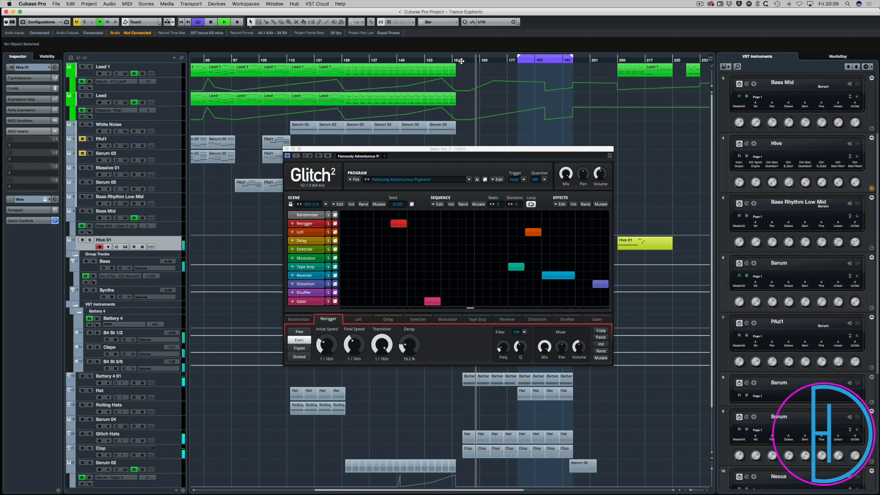
key("space")
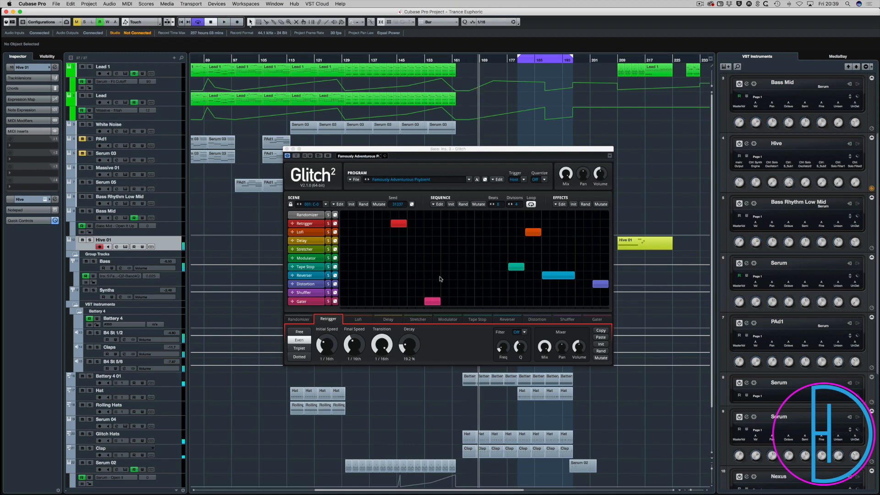
- Look through Glitch's Modulator, Tape Stop, Reverser, Distortion and Shuffler settings, and close the plug-in window
left_click(459, 320)
left_click(476, 319)
left_click(508, 320)
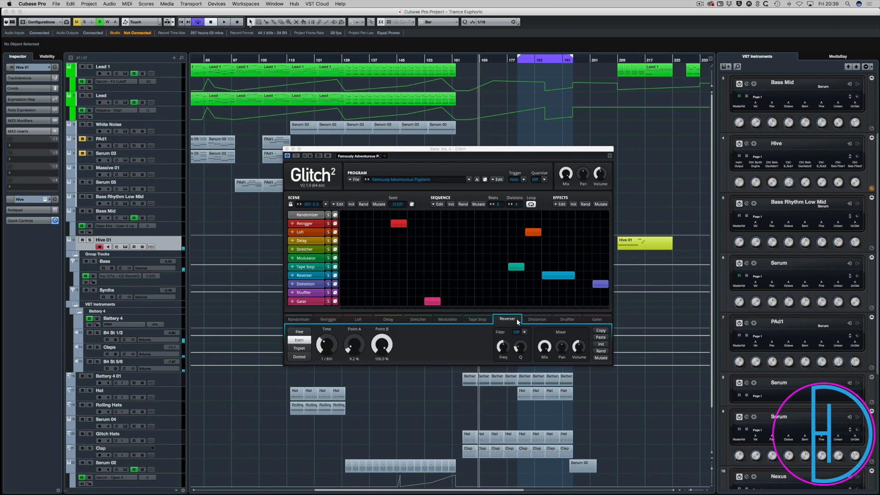
left_click(535, 321)
left_click(569, 320)
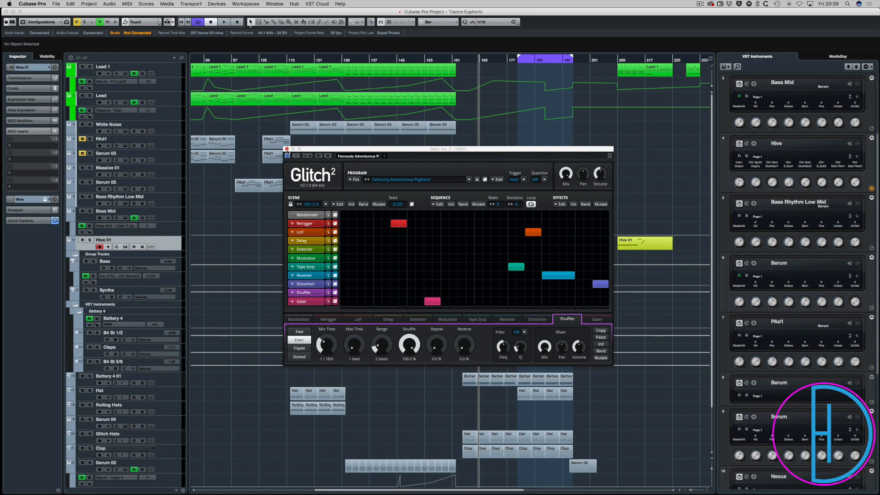
left_click(286, 149)
- Examine the lead build-up leading to the end of bar 161 and how it sits within the surrounding arrangement
left_click_drag(463, 60, 367, 61)
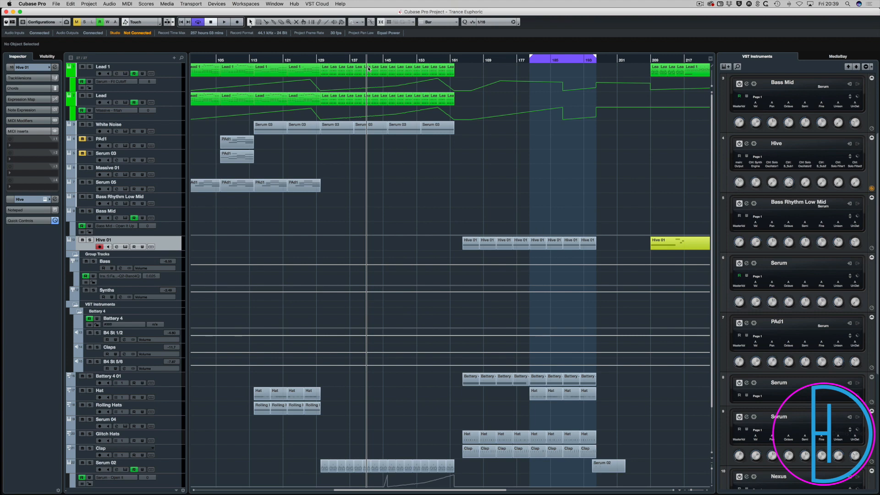
key("g")
key("g")
key("g")
key("g")
key("g")
key("g")
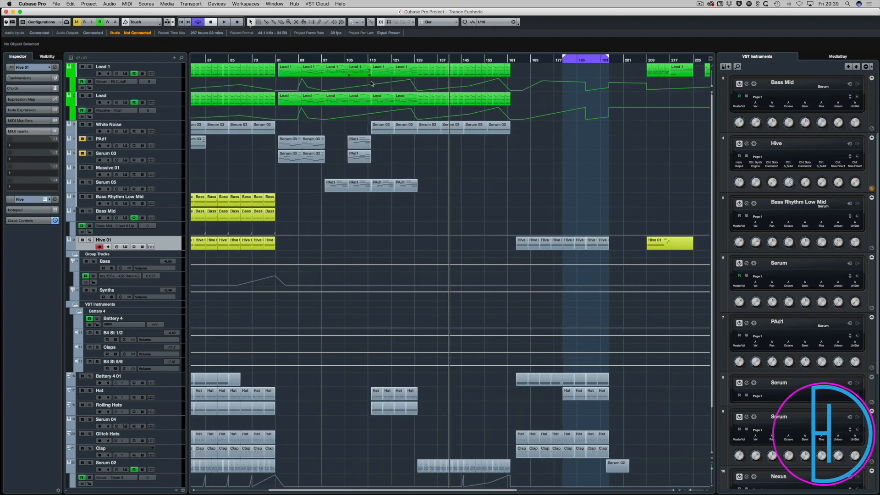
key("h")
key("h")
key("h")
key("h")
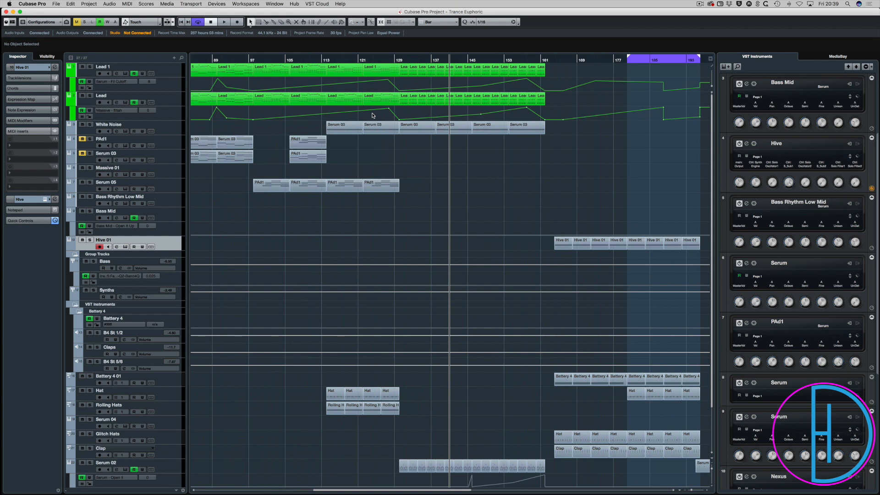
key("g")
key("g")
key("g")
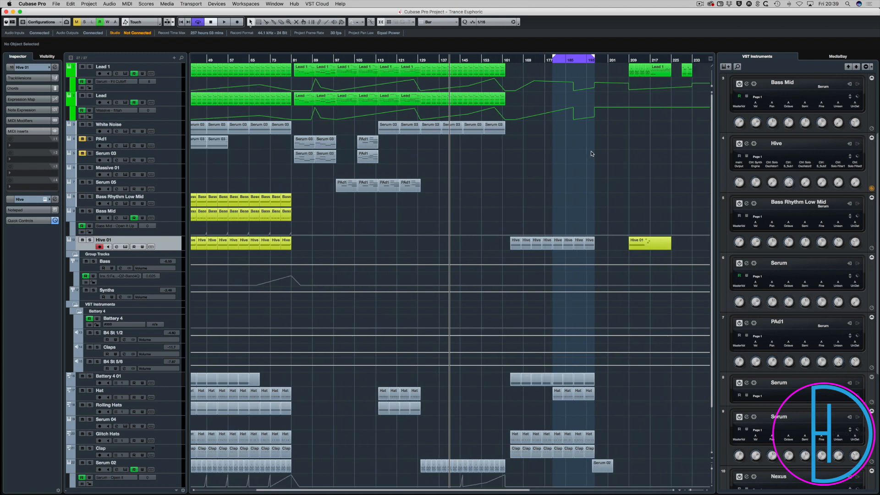
- Play the transition from about bar 160 into the Hive 01 and drum section, and stop playback
left_click(502, 60)
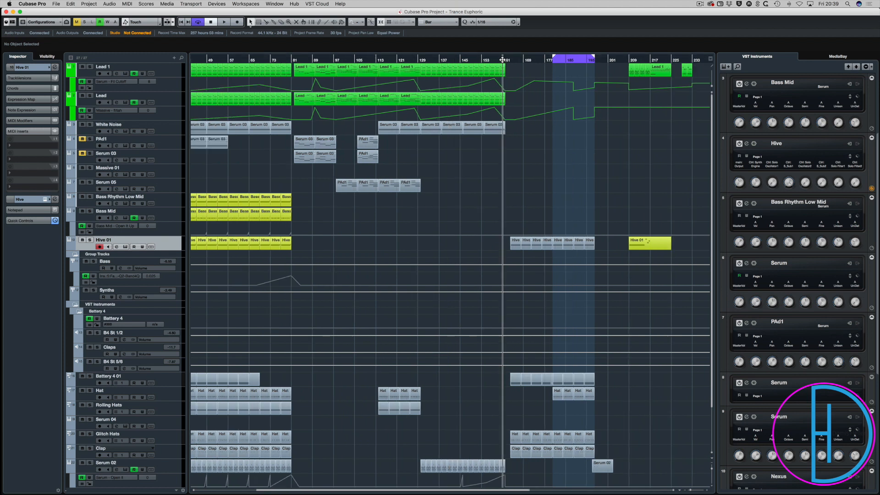
key("KP_Subtract")
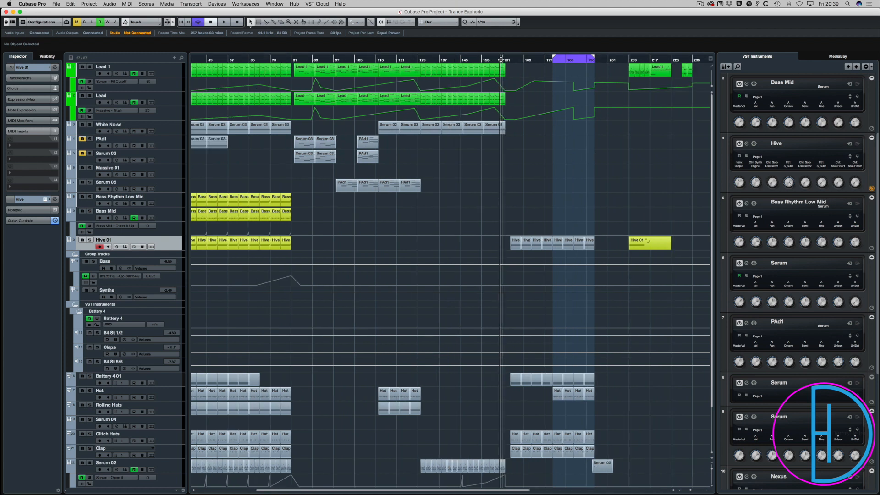
key("space")
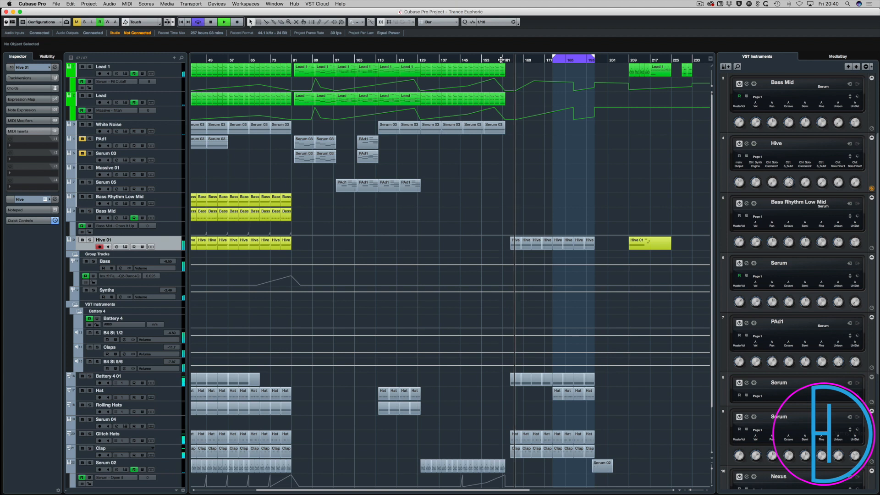
key("space")
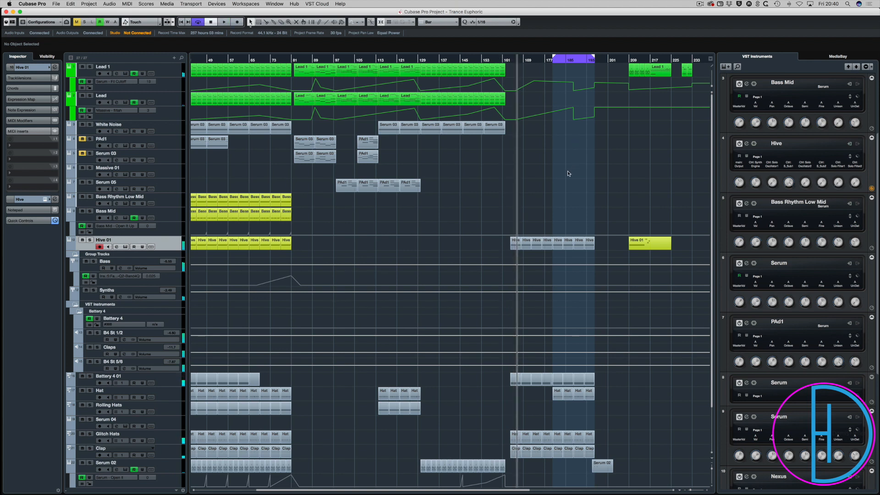
- Set the locators around the first two Hive 01 parts, from bar 164 to bar 172
left_click(508, 60)
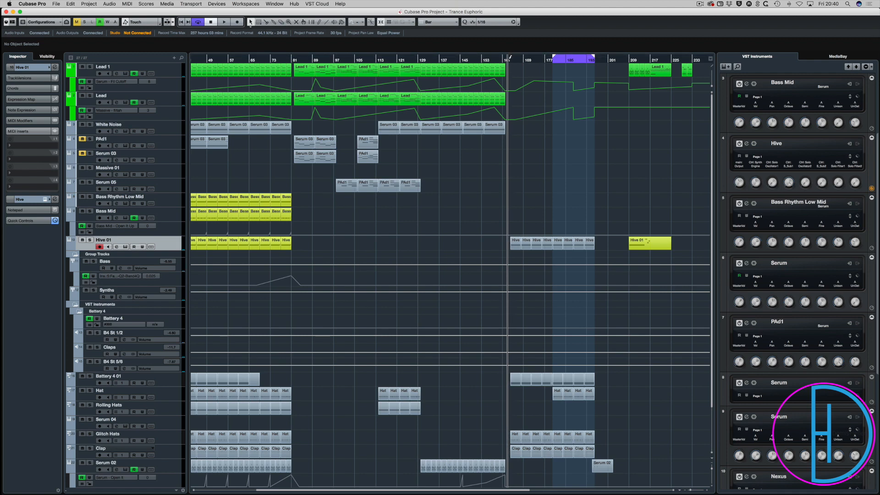
key("g")
key("h")
key("h")
key("h")
key("h")
key("h")
key("h")
key("h")
key("h")
key("h")
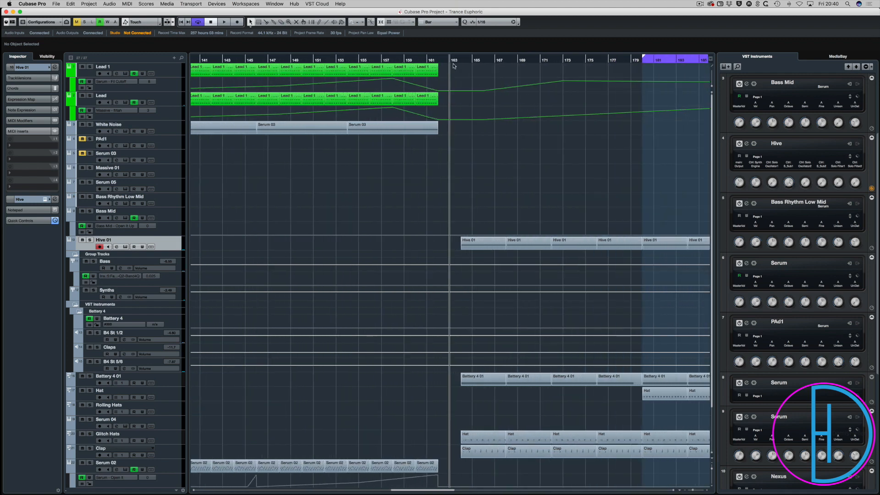
key("h")
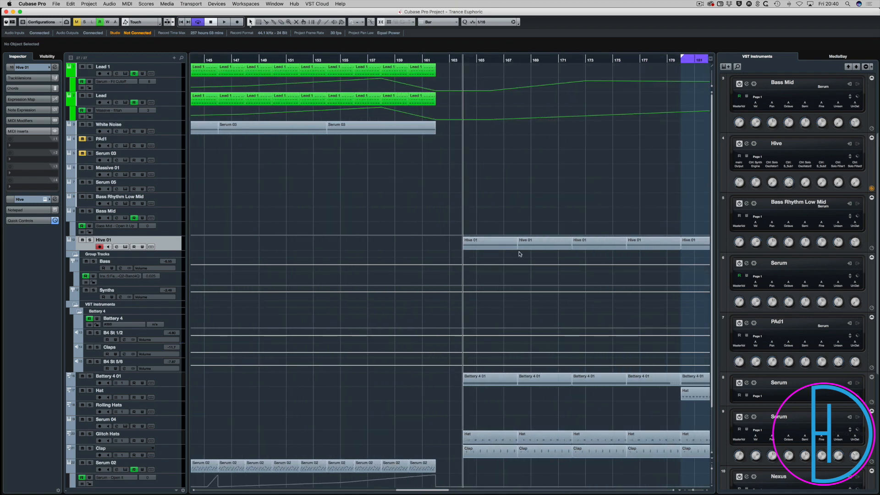
left_click(534, 248)
key("p")
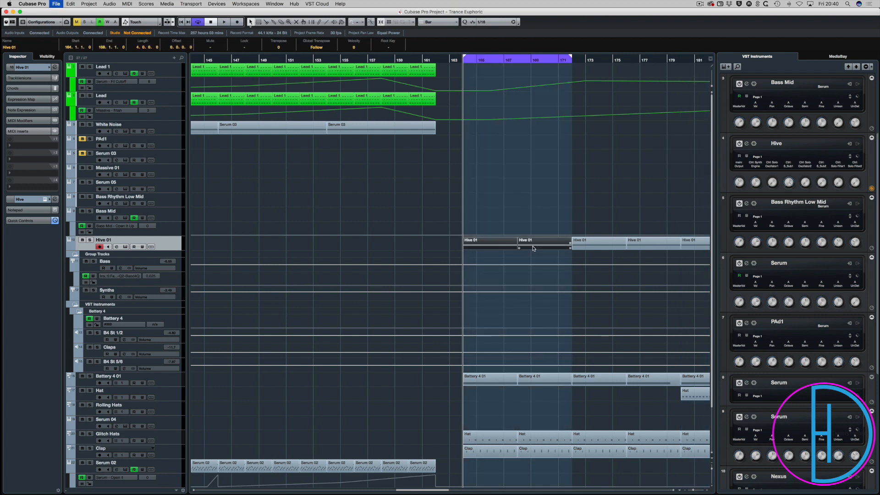
left_click(526, 209)
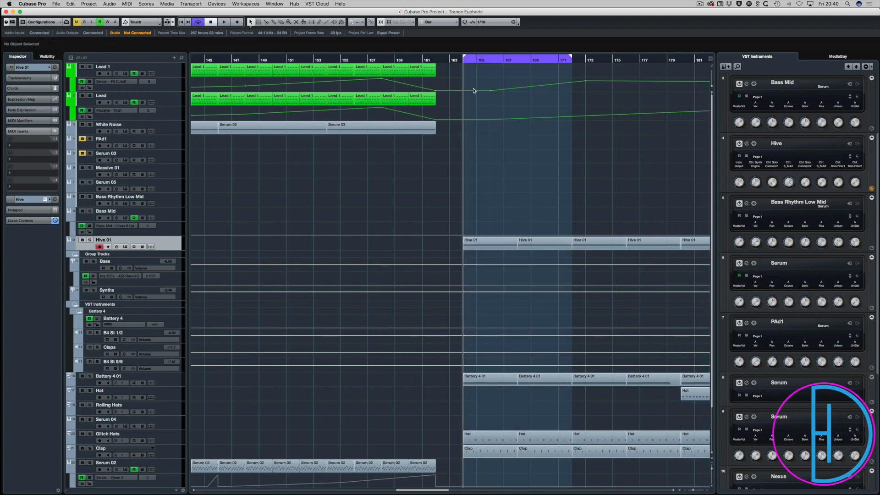
- Solo the Lead 1 track and play it from about bar 160
left_click(91, 68)
left_click(409, 60)
key("space")
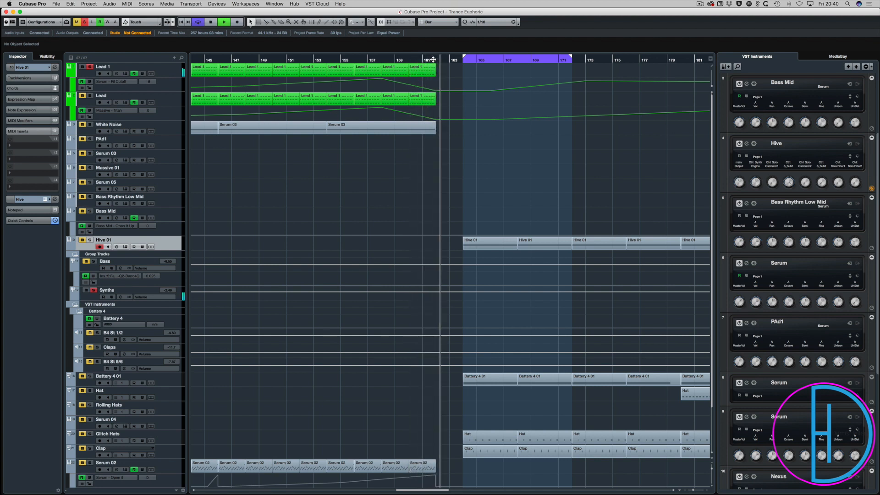
- Copy the Kickstart insert from White Noise to Lead 1's fourth insert slot, and check its settings in the plug-in window
key("F3")
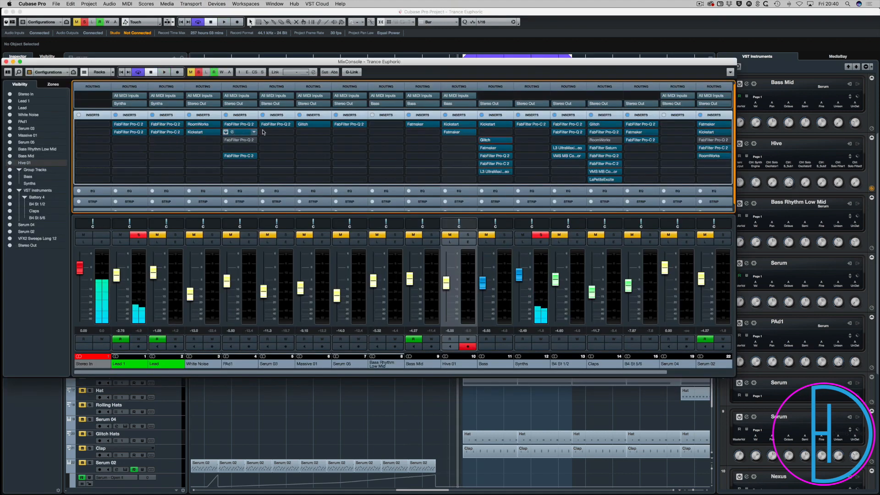
left_click_drag(202, 132, 123, 151)
left_click(122, 150)
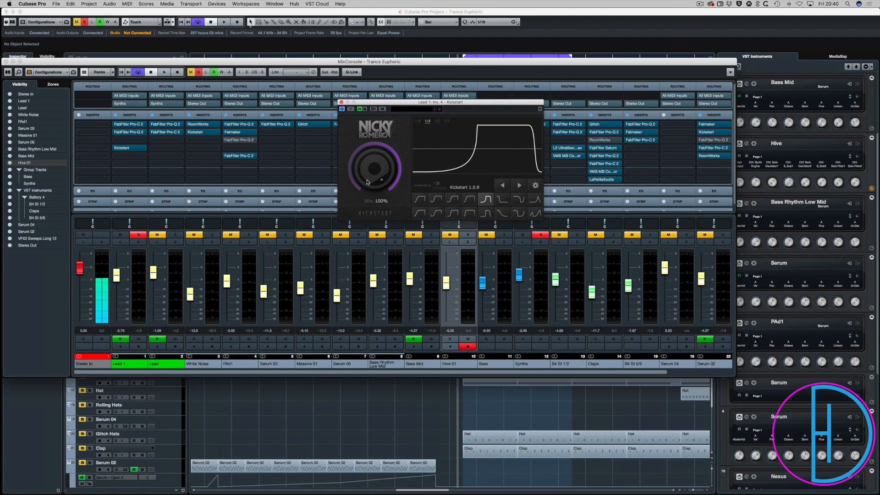
left_click(341, 103)
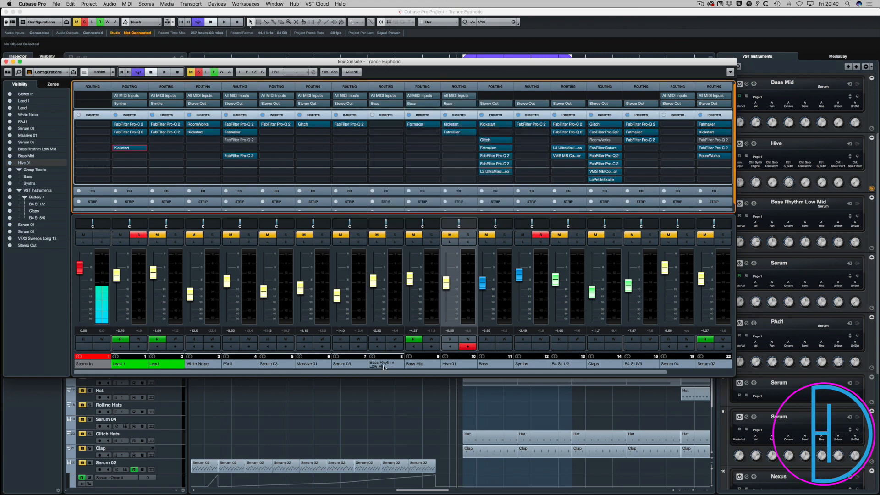
key("F3")
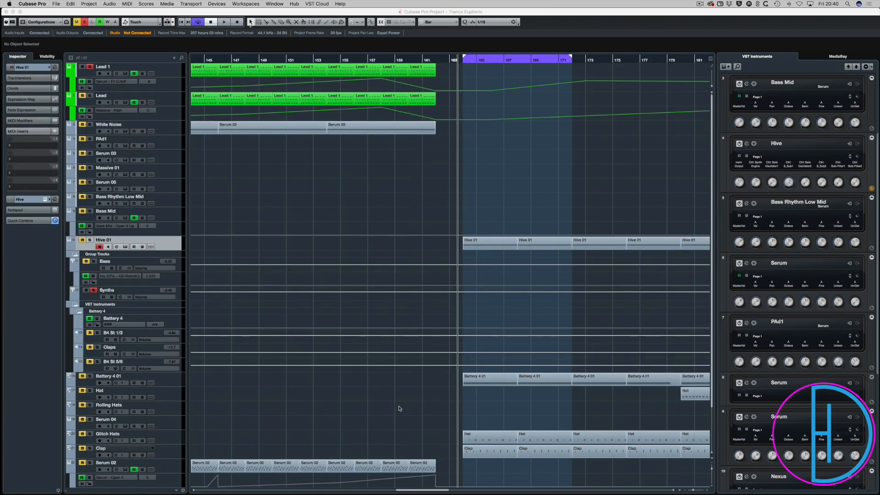
- Add a second automation lane under Lead 1 for the Mix parameter of its Kickstart insert
left_click(73, 89)
left_click(108, 96)
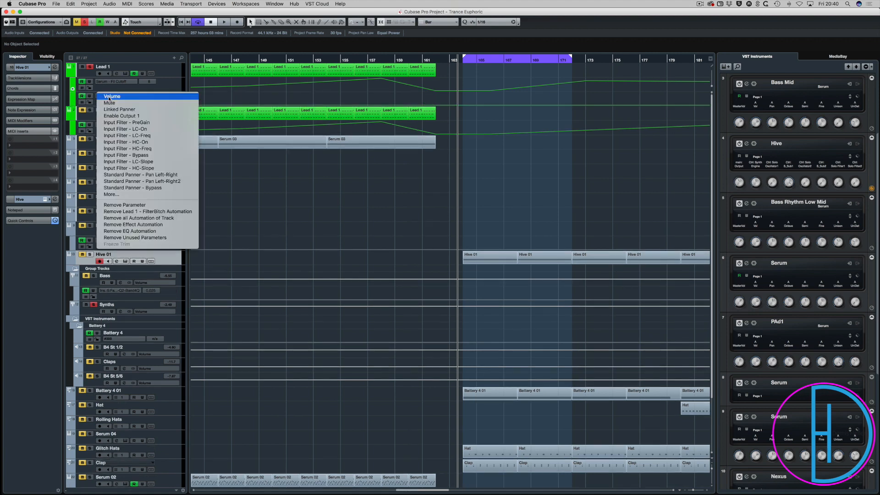
left_click(135, 195)
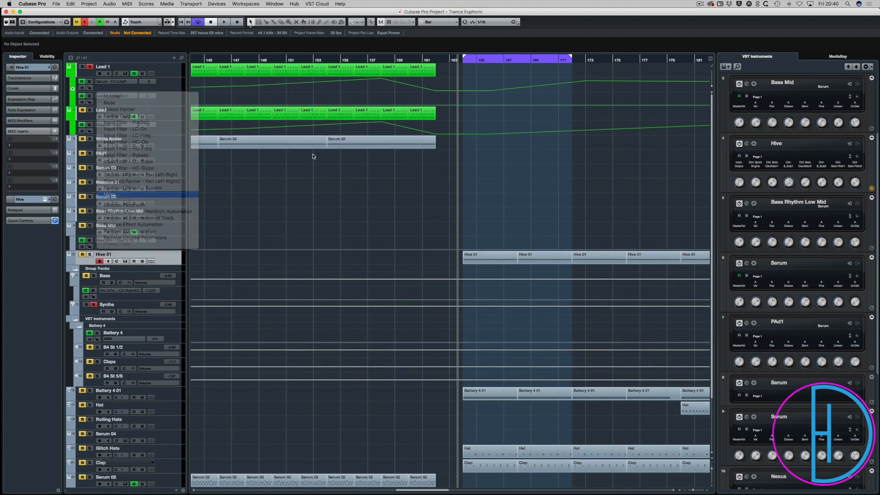
left_click(395, 137)
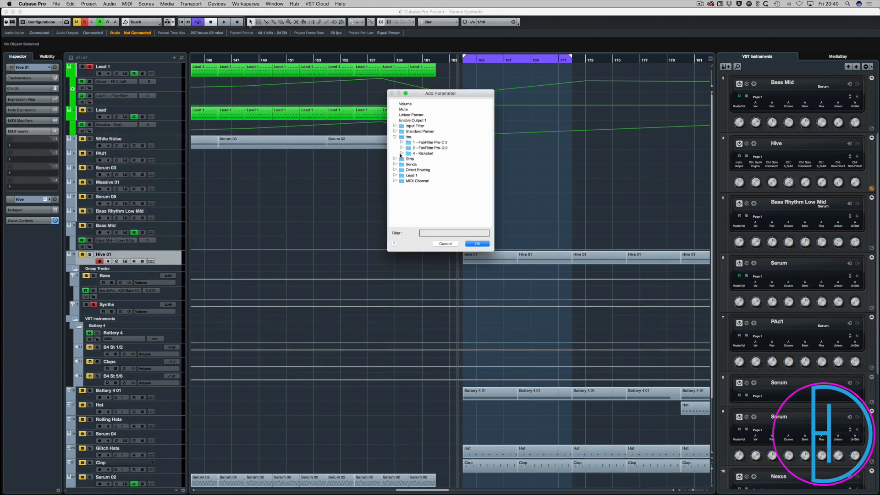
left_click(402, 153)
scroll(435, 186, "down", 2)
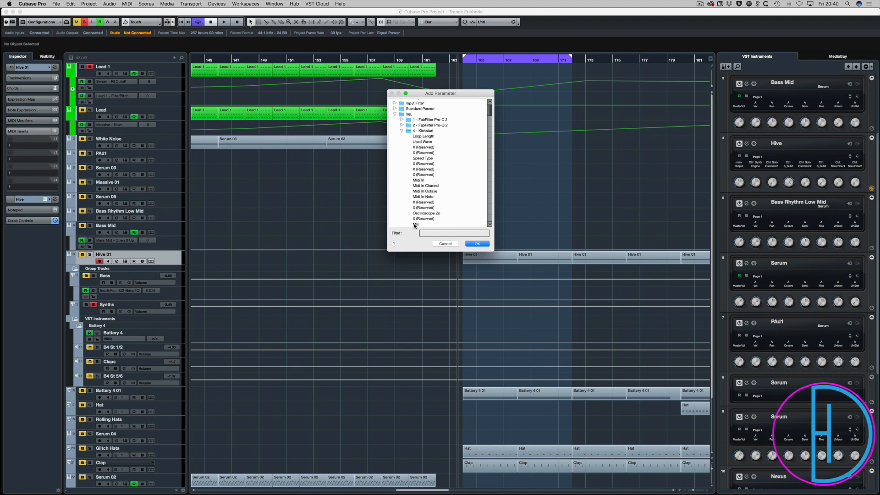
left_click(477, 244)
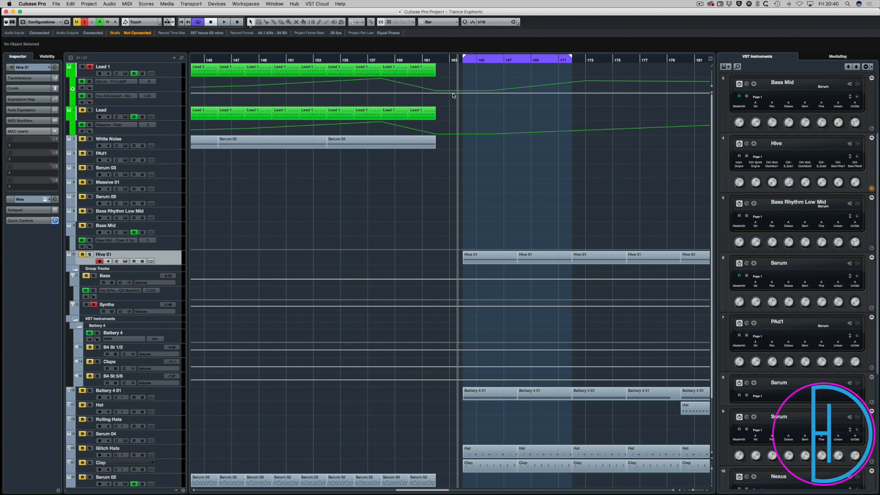
- Automate Lead 1's Kickstart mix at minimum until bar 164, 100 until bar 177 and back to minimum by bar 180, and play from bar 160
left_click(452, 93)
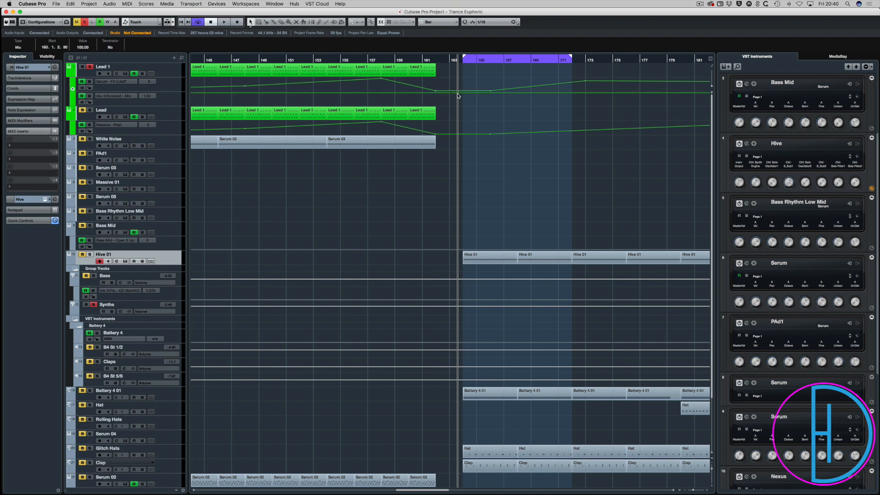
left_click_drag(461, 95, 458, 115)
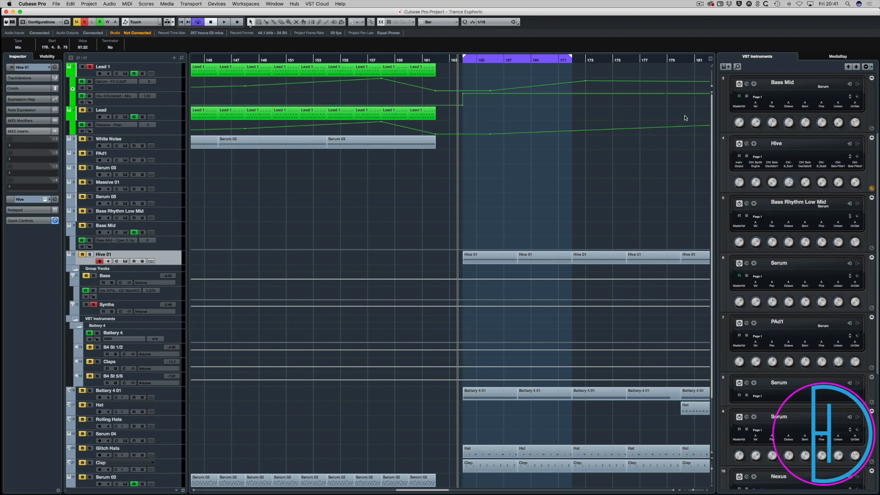
left_click_drag(685, 118, 684, 117)
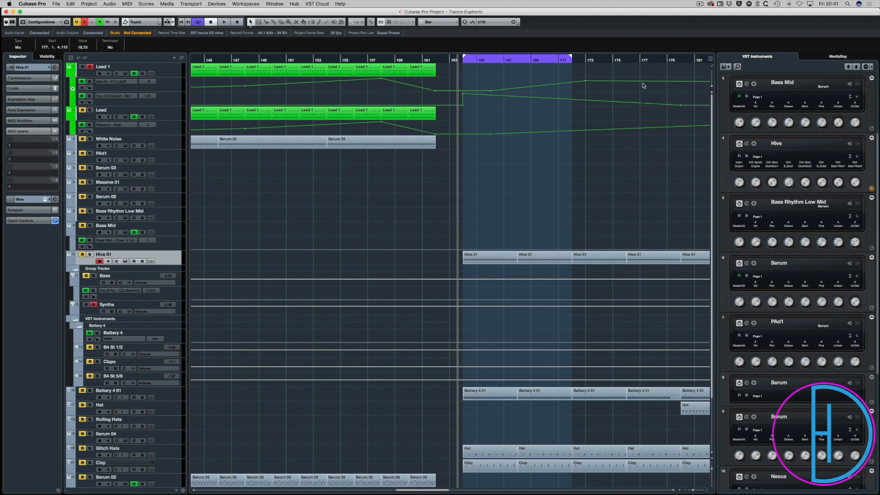
left_click_drag(643, 85, 642, 85)
left_click_drag(439, 59, 410, 59)
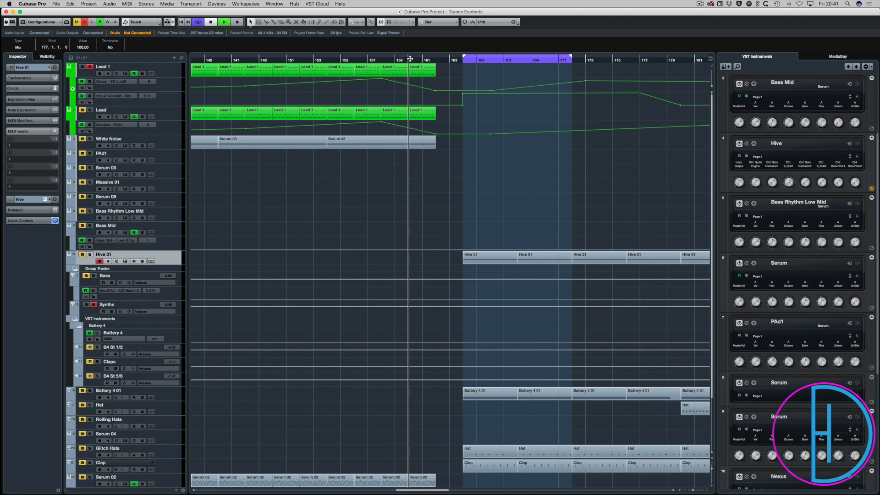
- Play the soloed Lead 1 through bar 164, save the project, and return the playback position to bar 160
key("space")
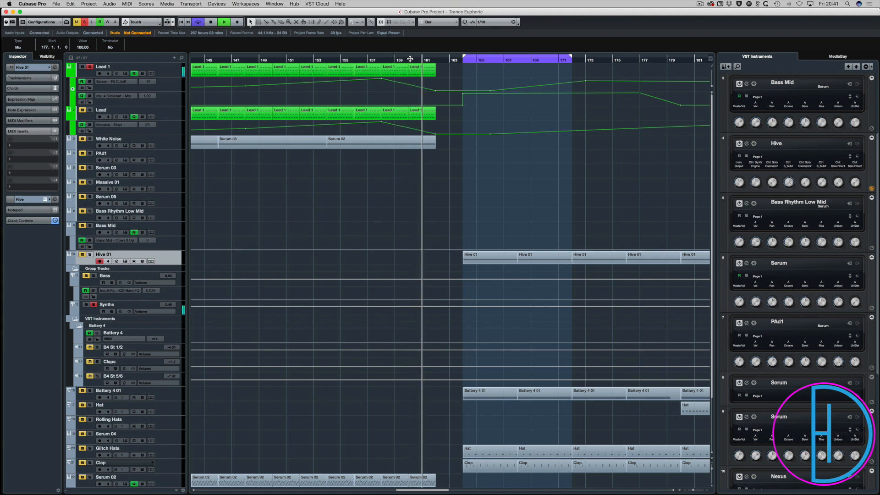
key("super+s")
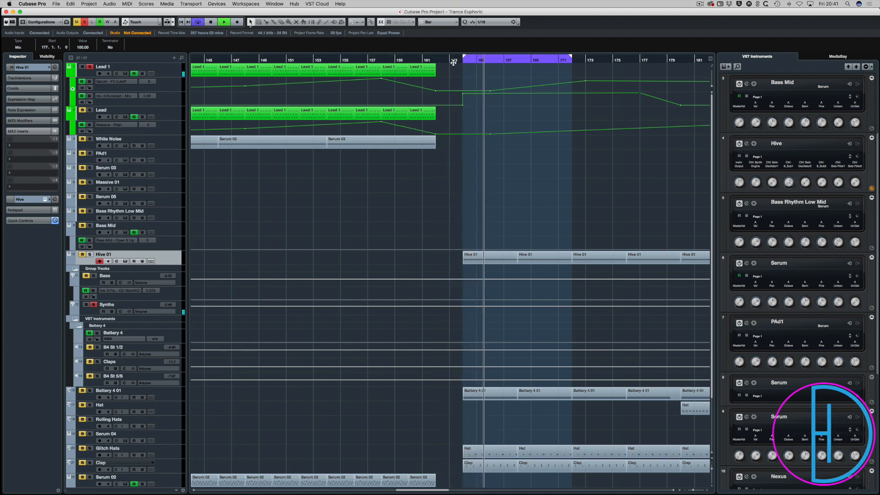
key("space")
left_click(432, 60)
left_click_drag(431, 59, 407, 59)
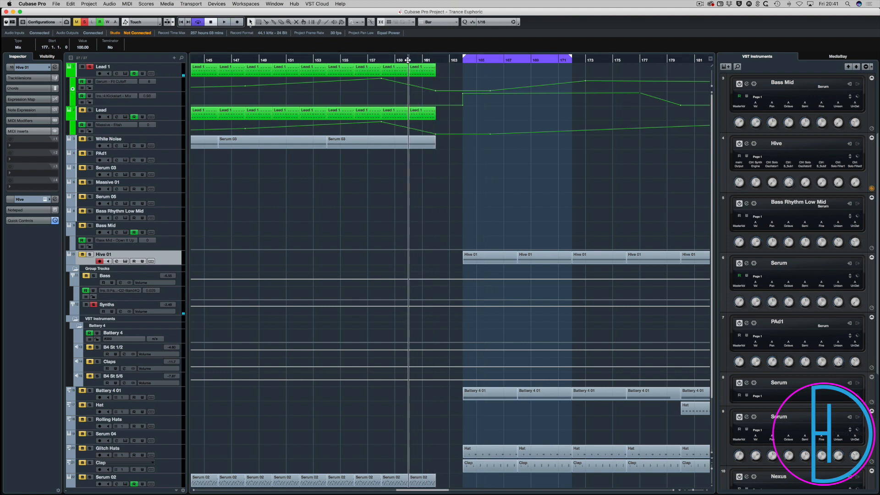
- Unsolo Lead 1 and play the full mix from bar 160 into the next section
left_click(90, 68)
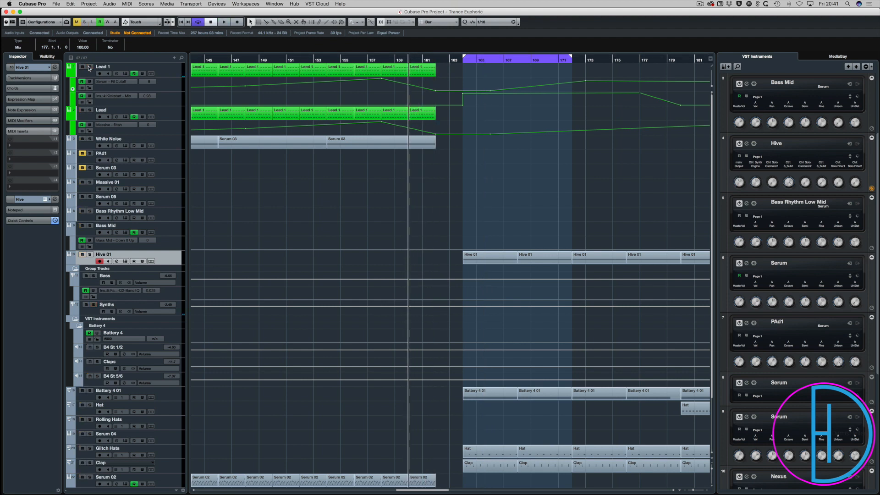
key("space")
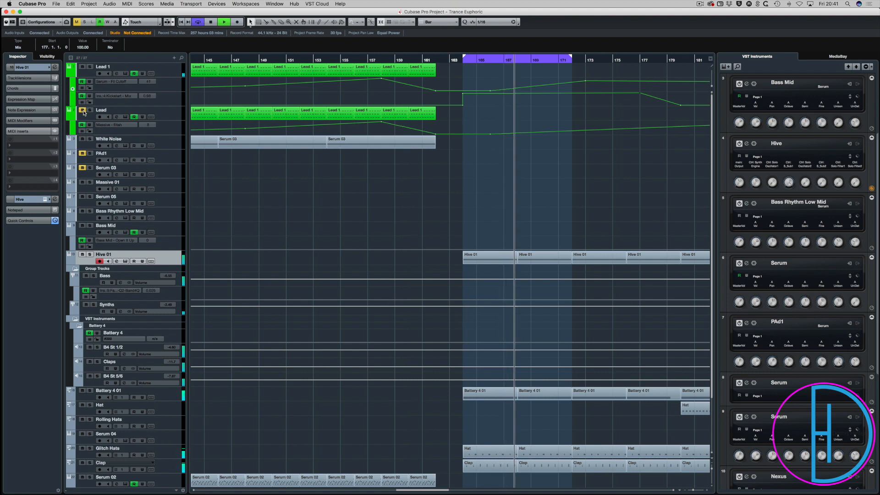
key("space")
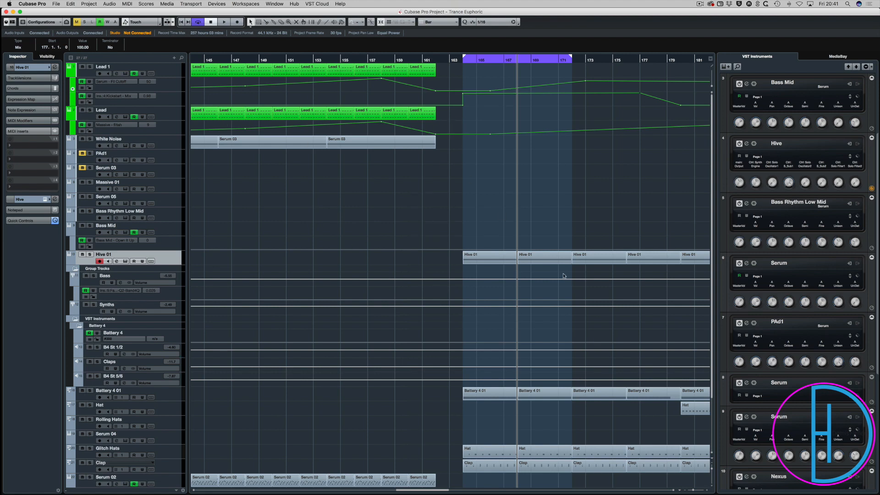
- Look over the whole arrangement and the parts leading up to the section at bar 164
key("g")
key("g")
key("g")
key("g")
key("g")
key("g")
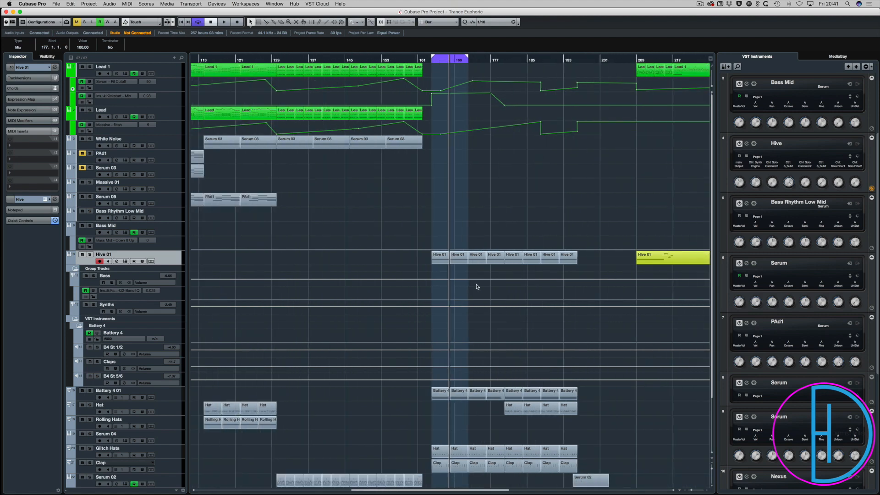
key("g")
key("g")
key("g")
key("g")
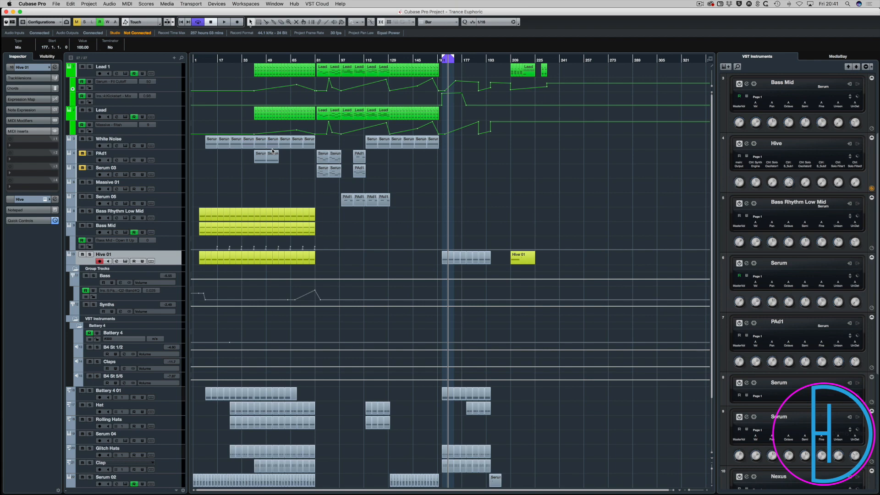
key("h")
key("h")
key("h")
key("h")
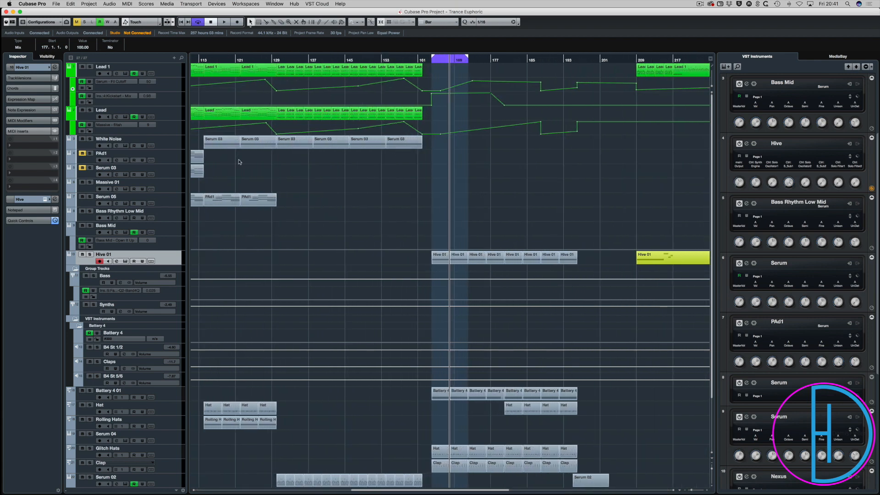
- Copy a Battery 4 01 part to bar 146 on its track and extend it to bar 164
scroll(238, 162, "left", 10)
left_click_drag(589, 167, 449, 60)
left_click(501, 197)
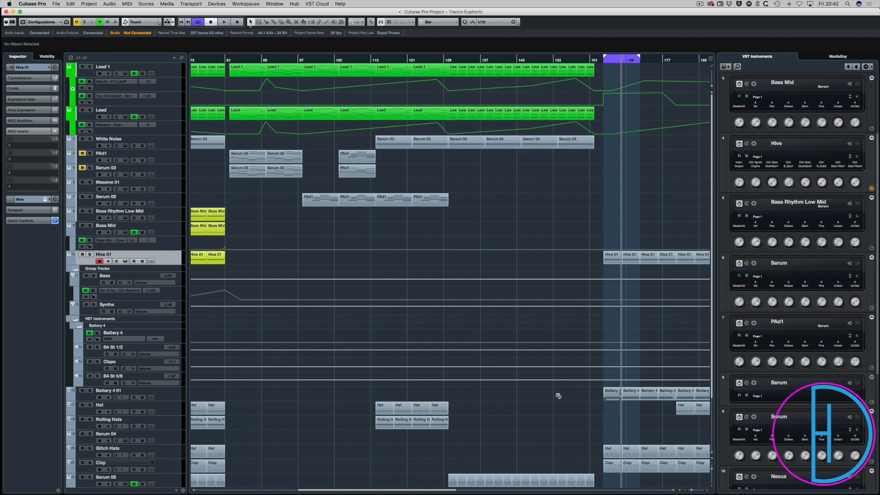
left_click_drag(558, 396, 536, 398)
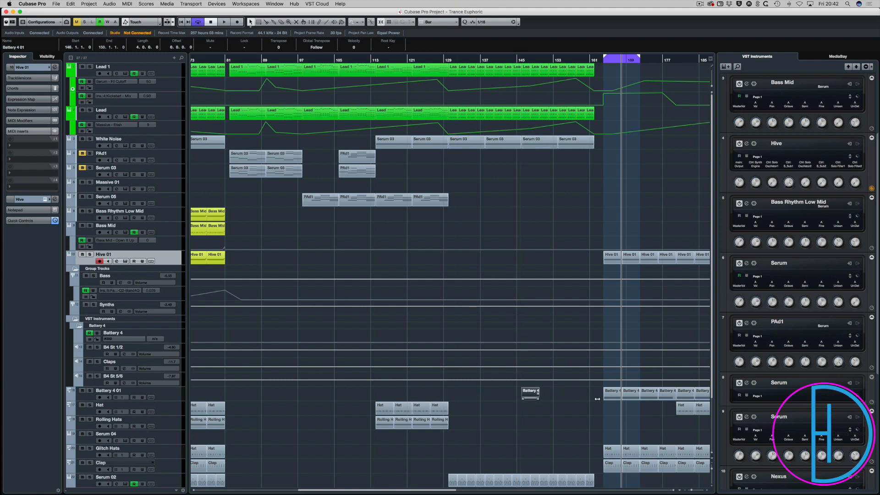
left_click_drag(597, 399, 603, 398)
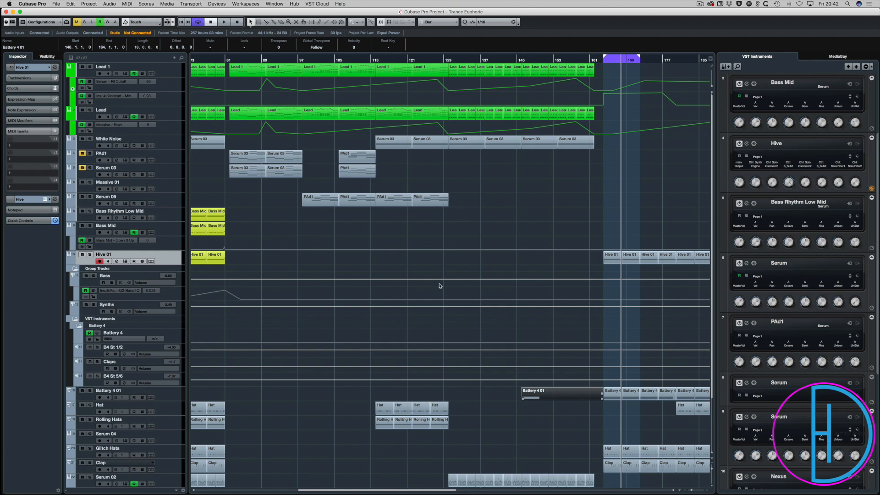
- Open the copied Battery 4 01 part in the Key Editor and delete all its existing notes
key("Return")
left_click_drag(284, 164, 89, 209)
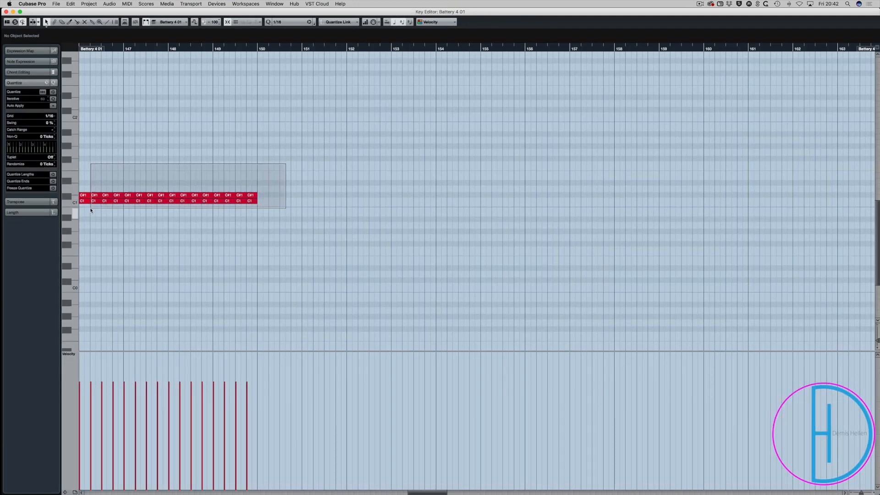
key("Delete")
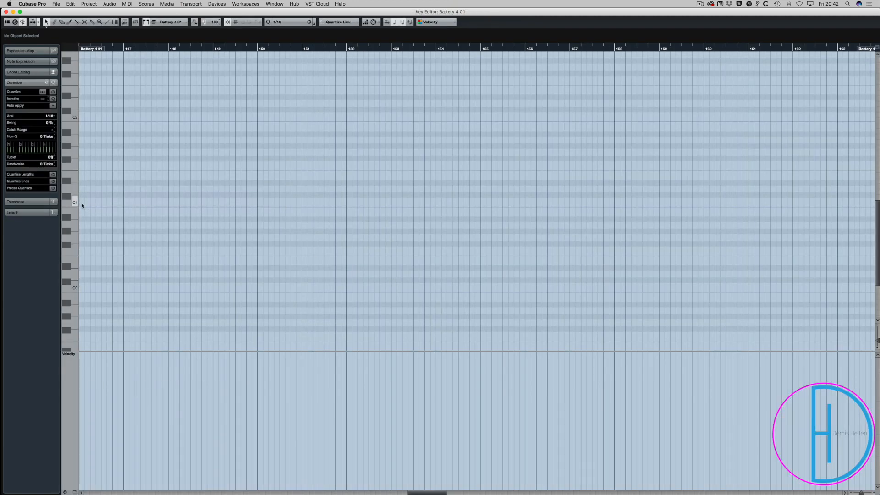
- Set the quantize grid to 1/4 and draw quarter notes on G1 from bar 146 to bar 154 with the Line tool
left_click(110, 24)
left_click_drag(128, 154, 530, 146)
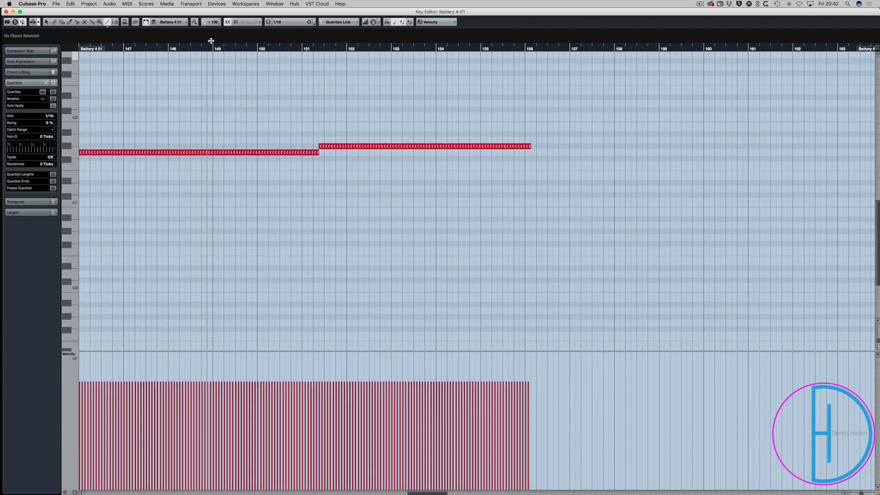
key("super+z")
left_click(292, 24)
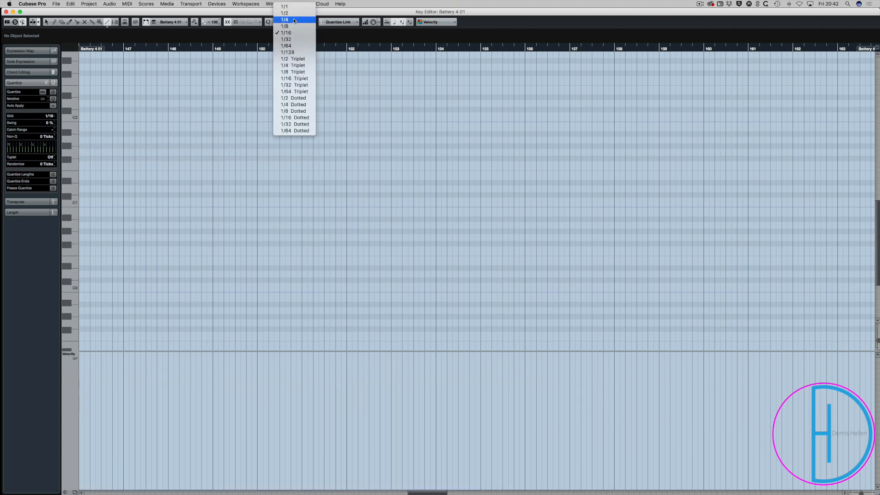
left_click(286, 31)
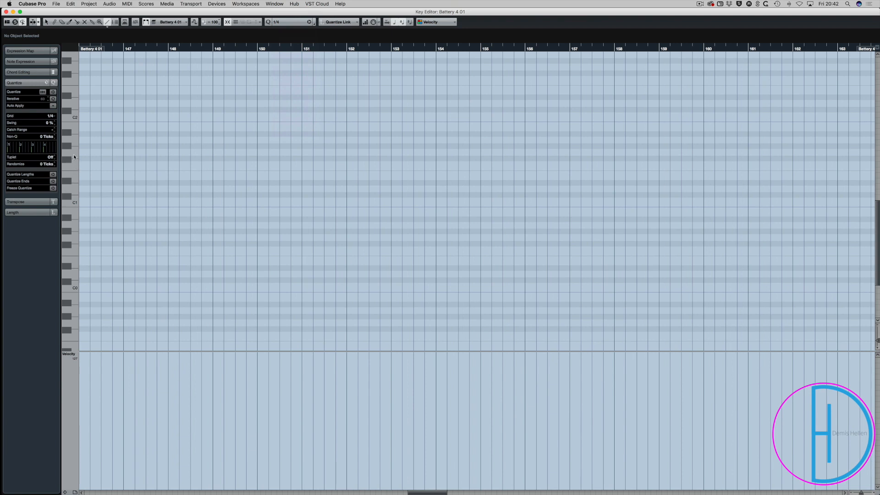
mouse_move(87, 152)
left_mouse_down()
mouse_move(399, 151)
mouse_move(391, 151)
left_mouse_up()
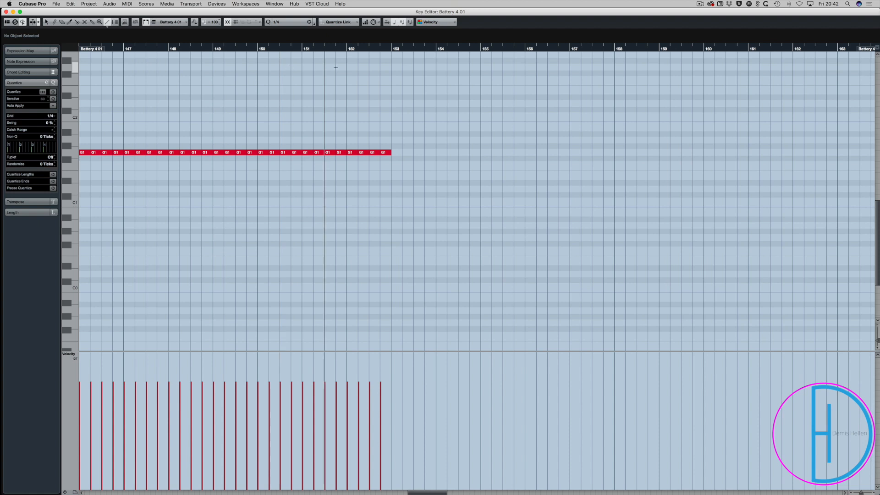
left_click_drag(392, 152, 436, 152)
- Set the quantize grid to 1/8 and continue the G1 roll with eighth notes from bar 154 to bar 158
left_click(292, 22)
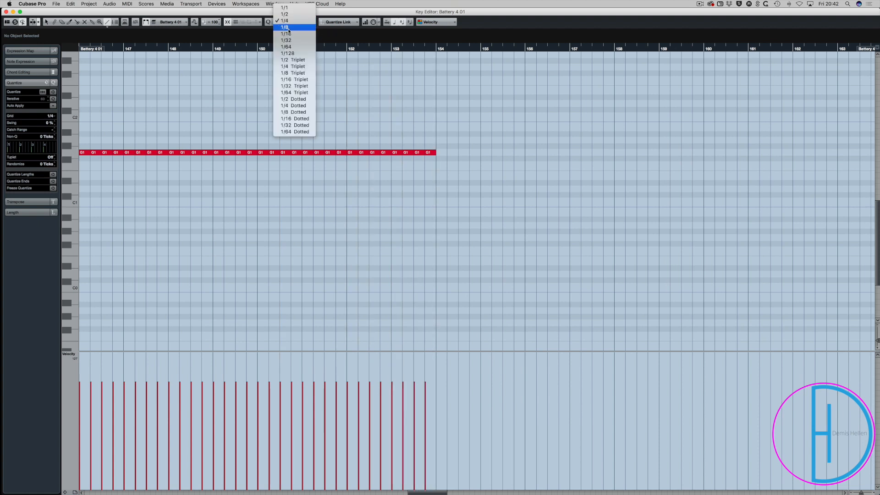
left_click(289, 28)
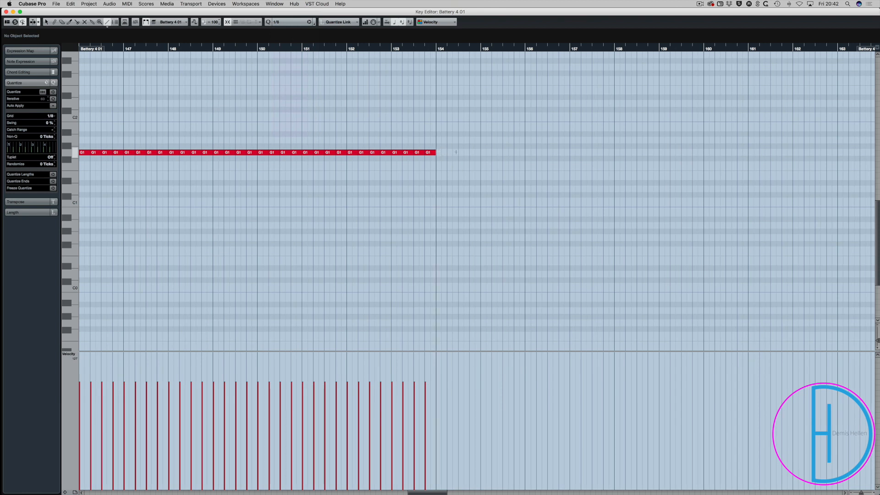
left_click_drag(438, 152, 605, 151)
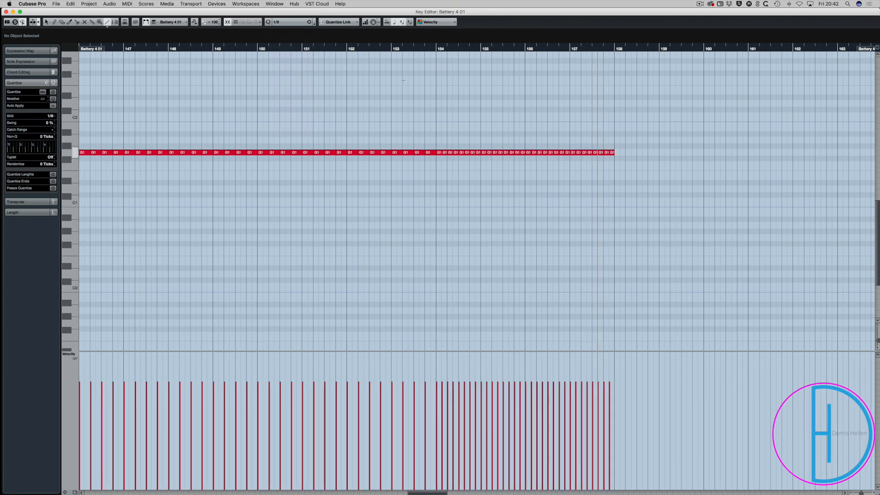
- Set the quantize grid to 1/16 and fill G1 with sixteenth notes from bar 158 to bar 164
left_click(293, 22)
left_click(298, 27)
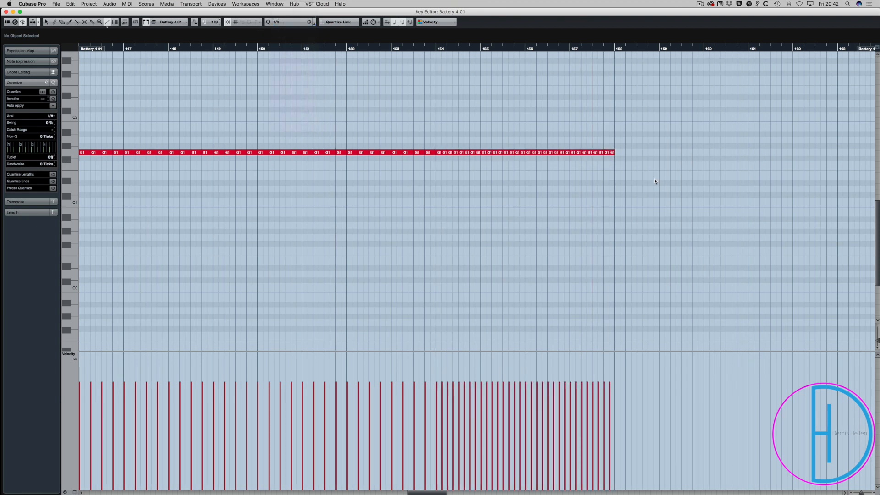
left_click_drag(614, 151, 835, 152)
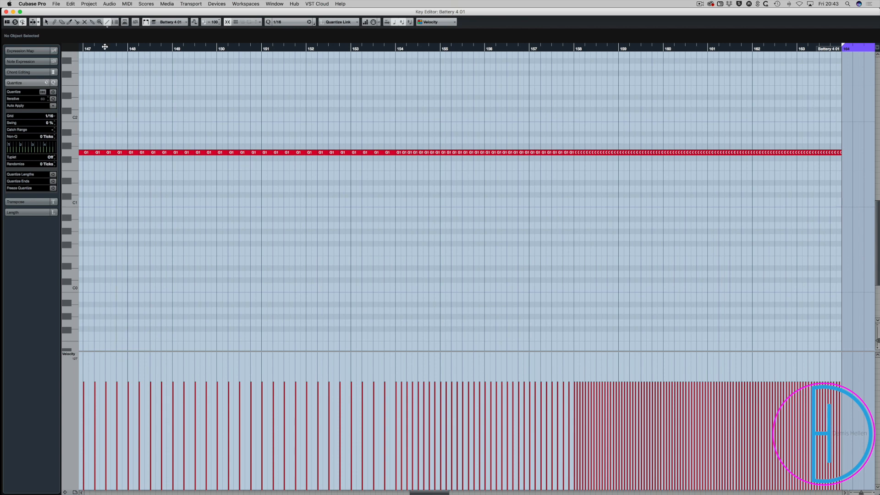
- Shape the roll's note velocities with the Parabola tool as a curve rising from low at bar 146 to maximum at bar 164
left_click_drag(104, 47, 50, 23)
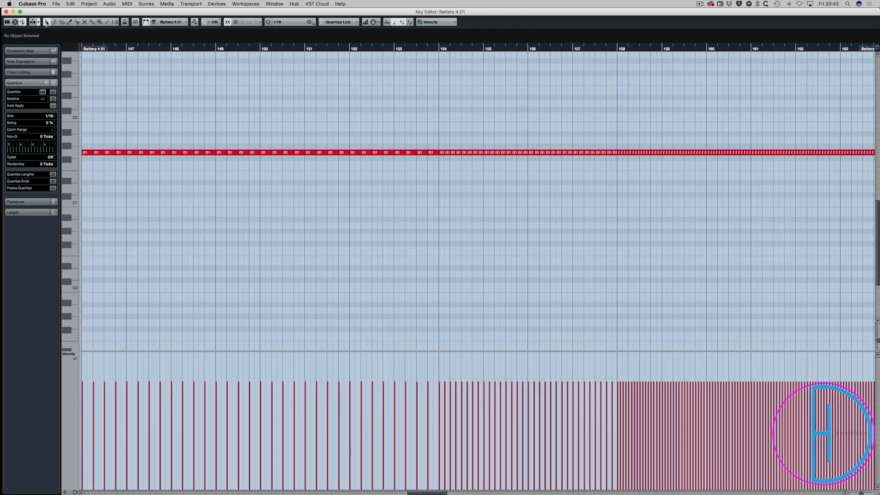
key("g")
key("g")
key("g")
key("g")
key("g")
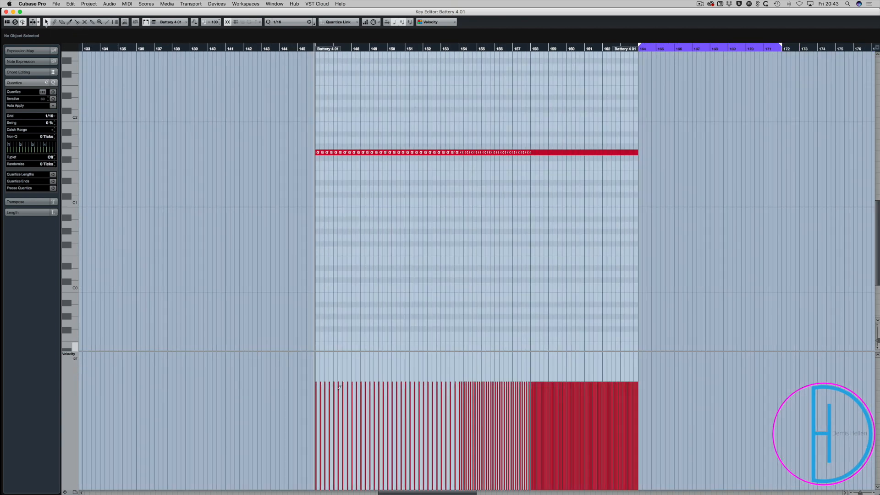
left_click(110, 26)
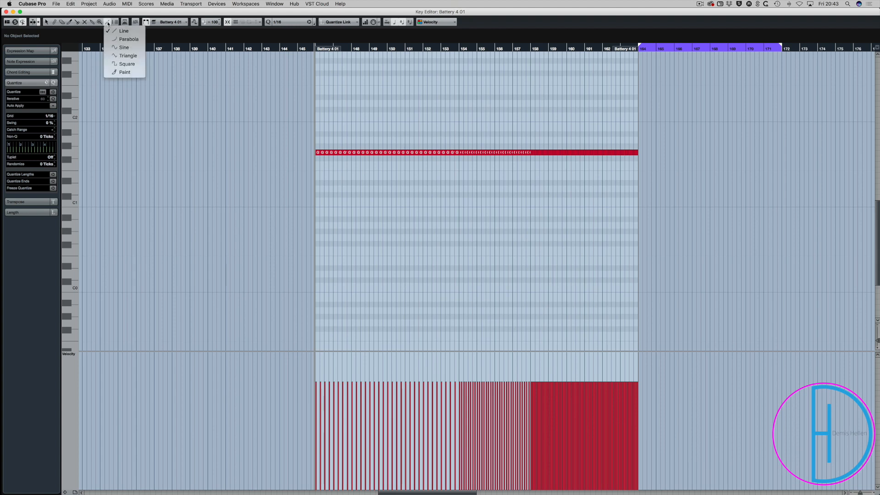
left_click(122, 39)
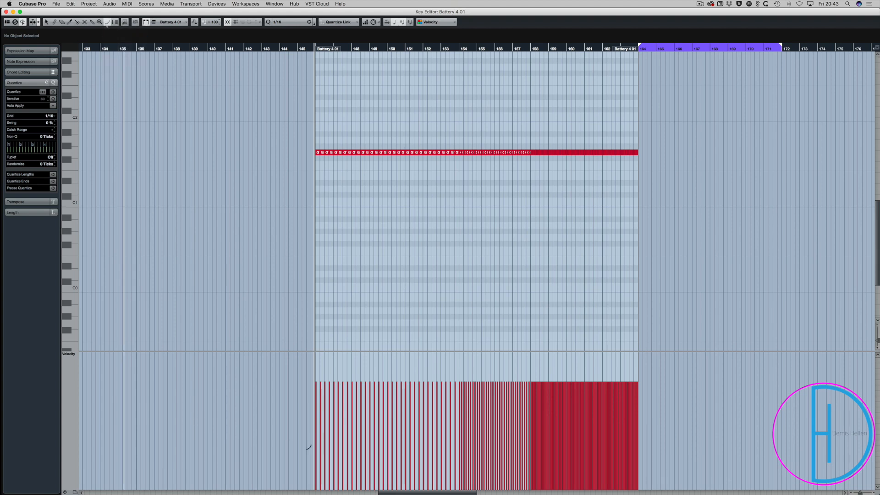
left_click_drag(306, 469, 638, 381)
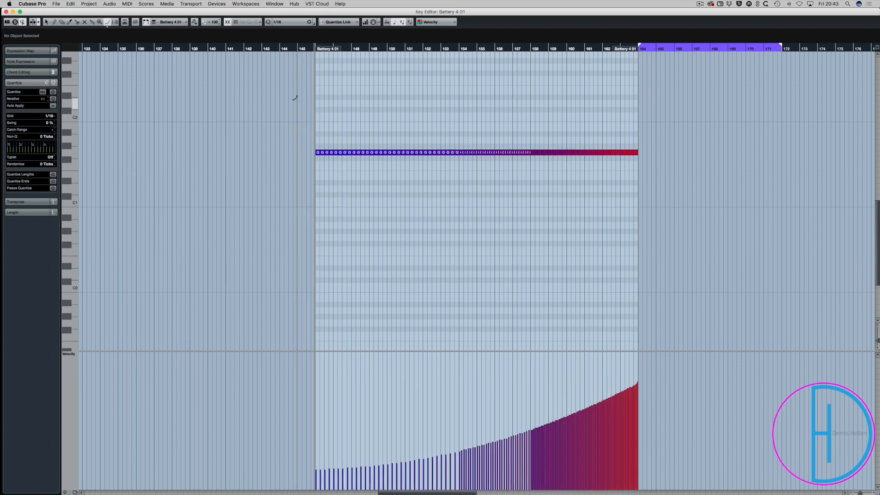
left_click_drag(316, 450, 640, 372)
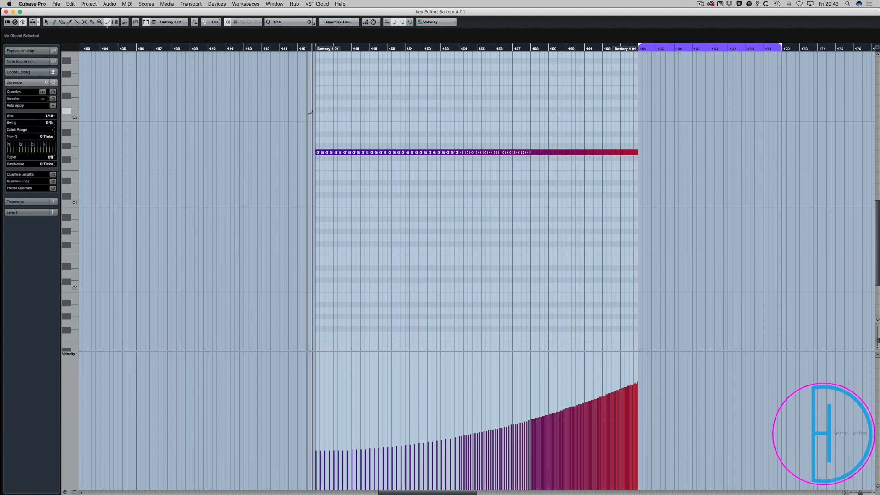
left_click(46, 23)
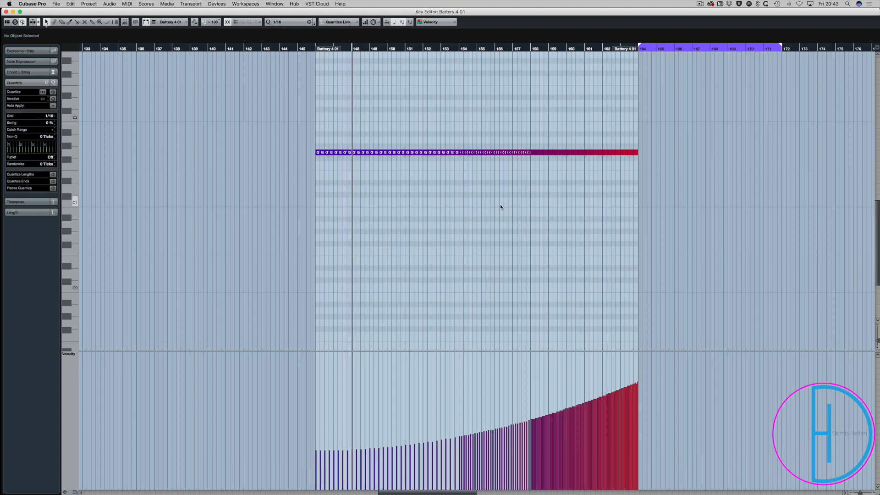
- Close the Key Editor, then solo the Battery 4 01 track to play the roll and save the project
left_click_drag(690, 131, 316, 200)
key("Return")
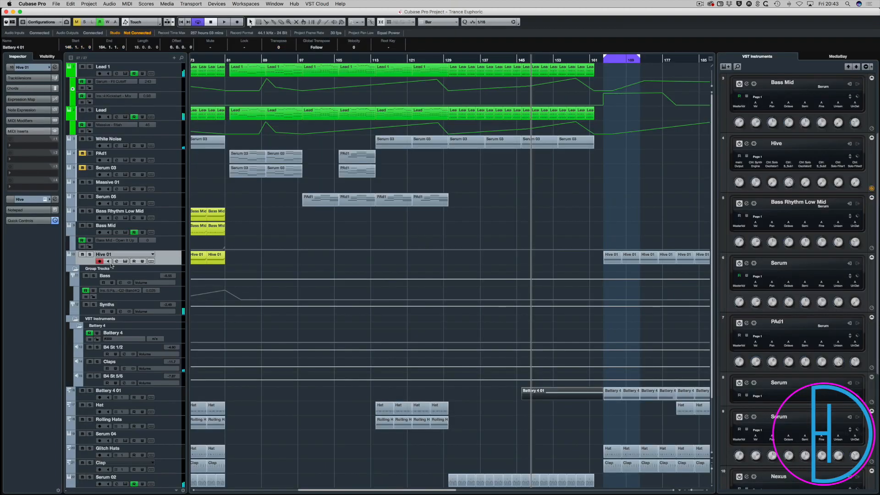
left_click(90, 390)
key("space")
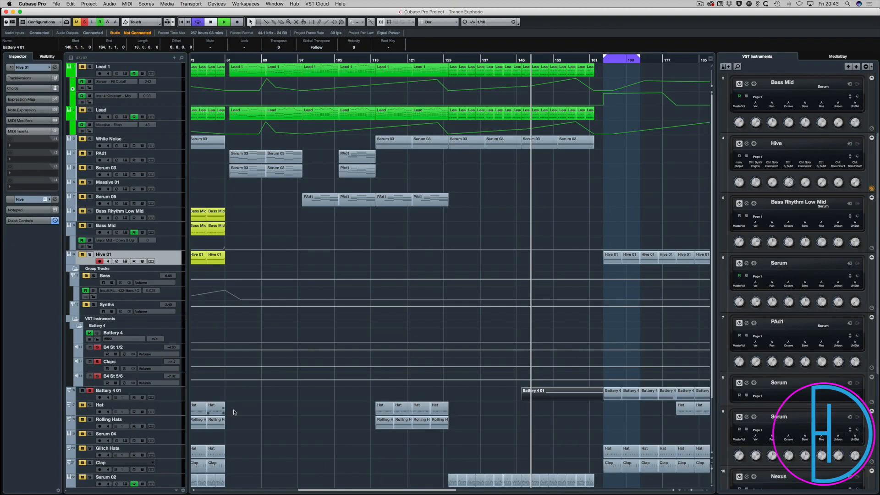
key("super+s")
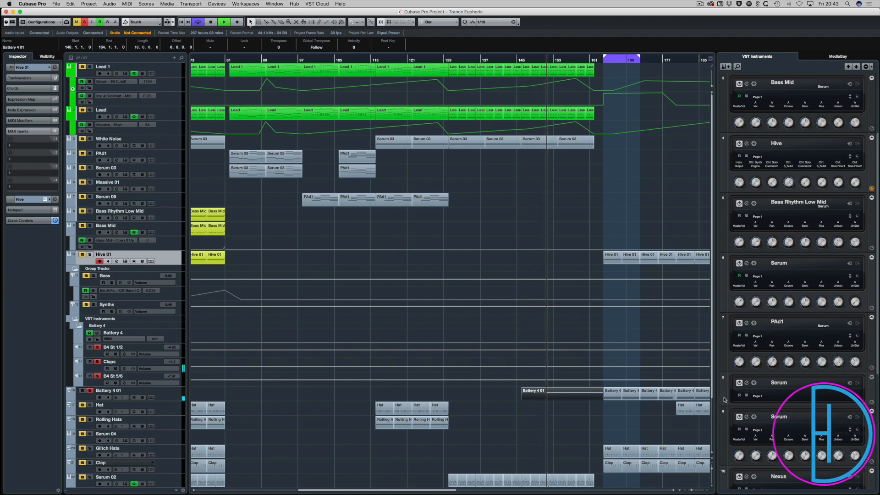
- Open the Battery 4 instrument from the VST rack, stop playback, and select the empty cell A9
scroll(725, 400, "down", 5)
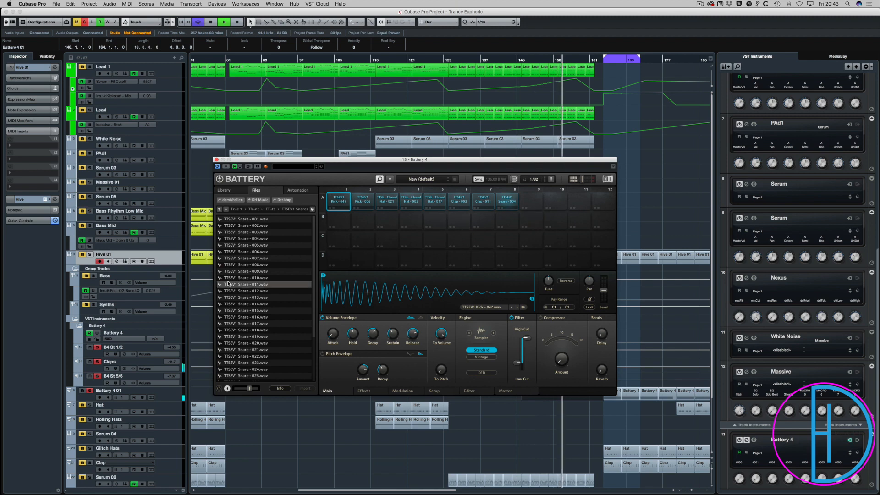
key("space")
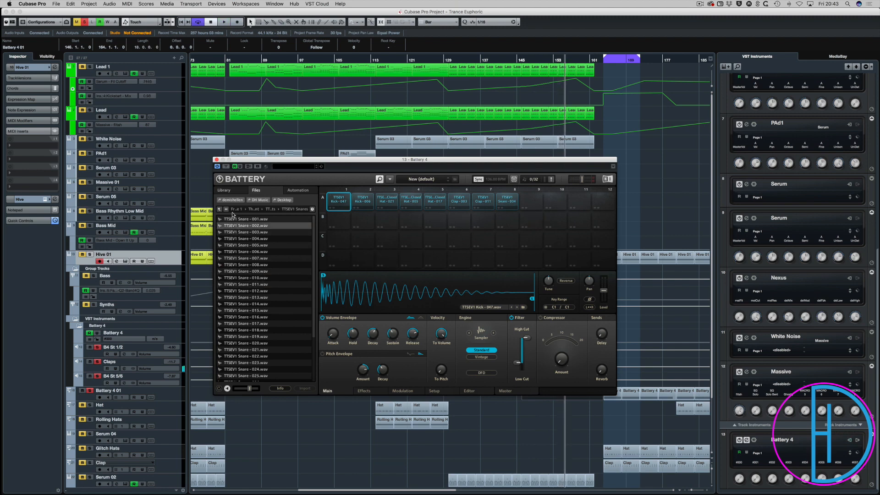
left_click(531, 202)
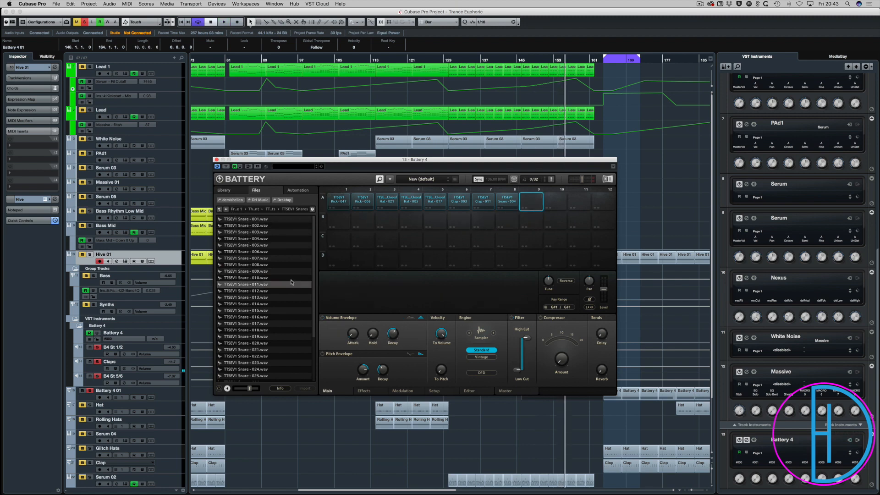
- Audition the TTSEV1 Snares samples and load TTSEV1 Snare - 030.wav into cell A9
left_click(247, 232)
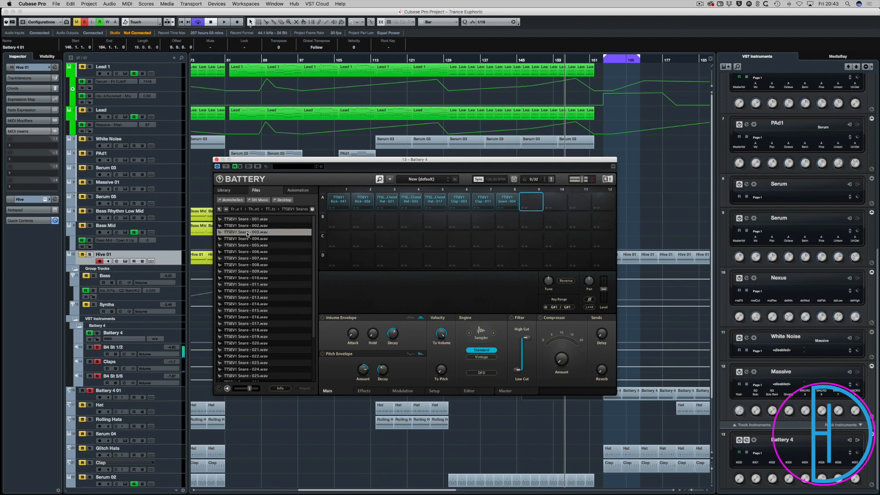
left_click(245, 310)
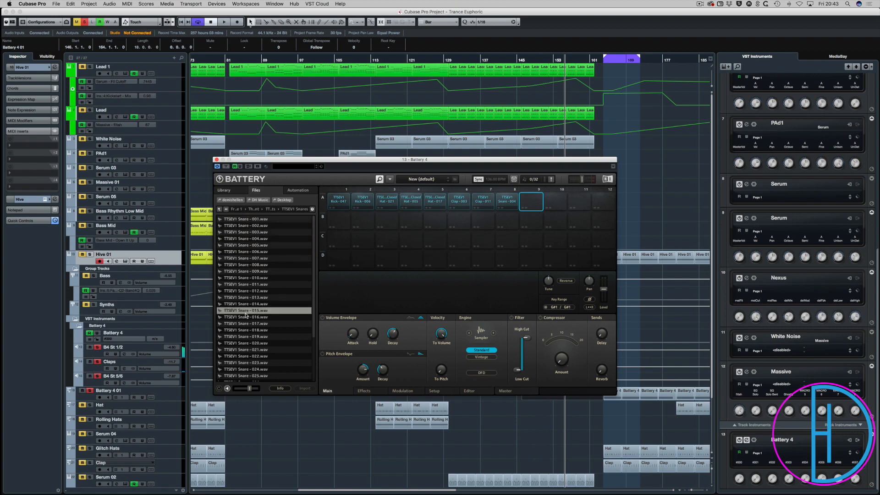
left_click(246, 337)
left_click(246, 349)
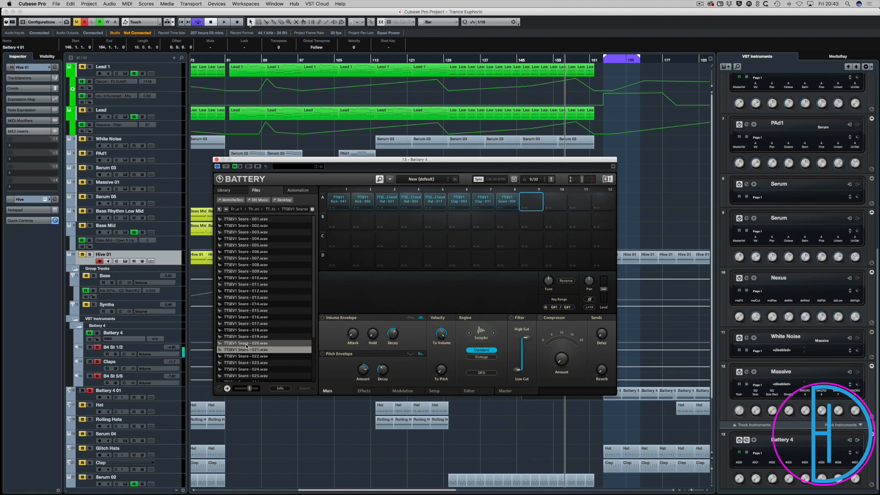
key("Down")
key("Down")
key("Down")
key("Down")
key("Down")
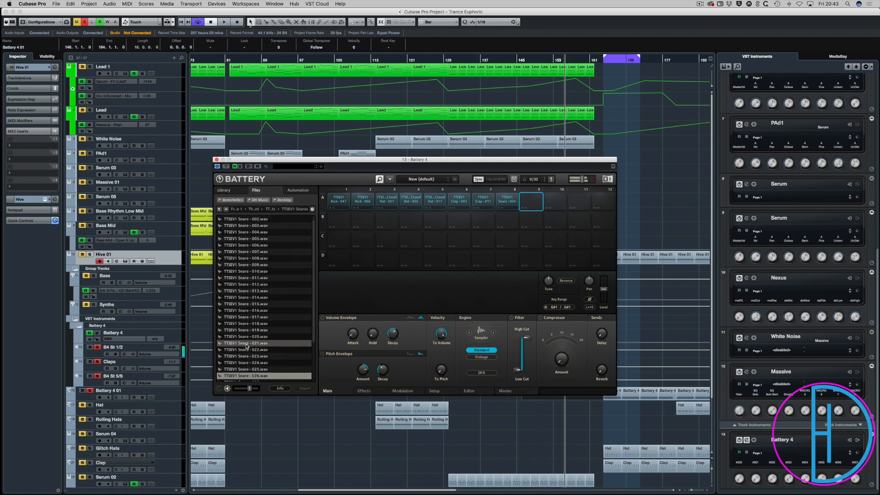
key("Down")
key("Down")
key("Down")
key("Down")
key("Up")
key("Down")
key("Down")
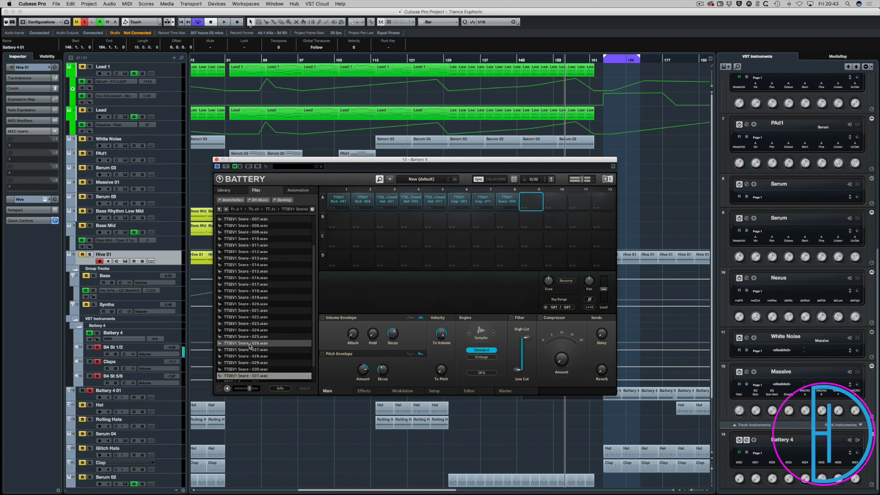
key("Down")
key("Up")
key("Up")
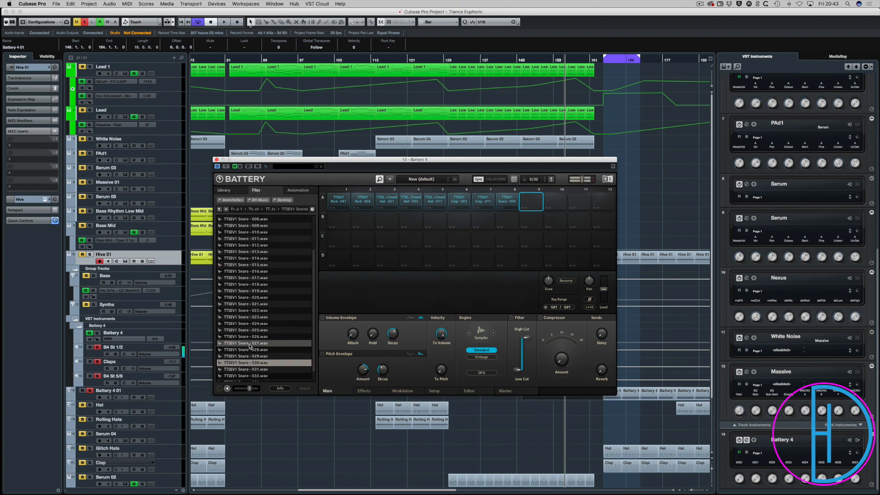
key("Down")
key("Down")
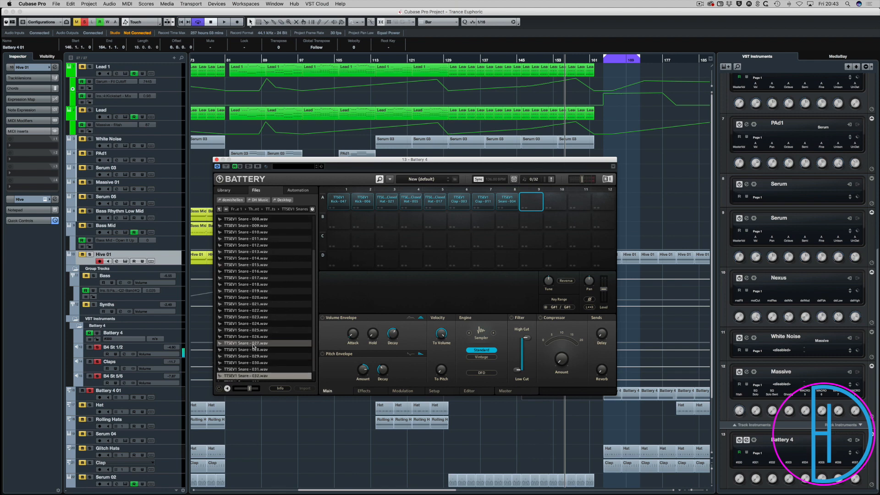
left_click_drag(242, 365, 532, 212)
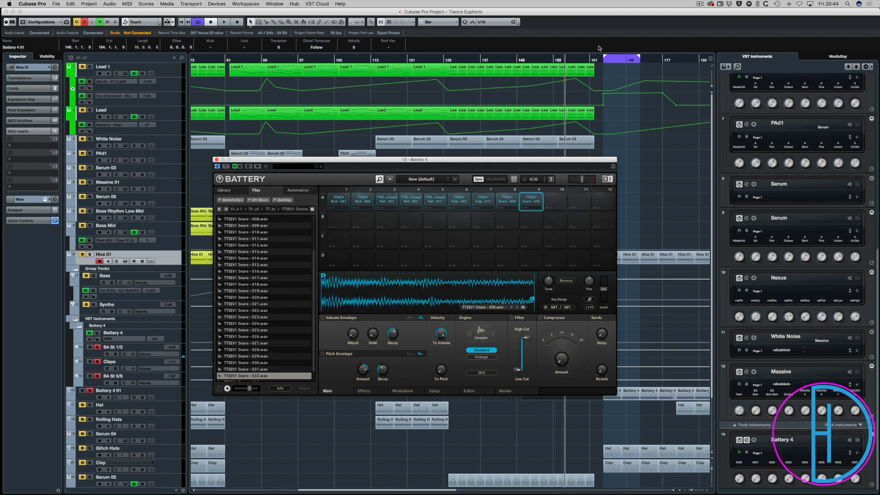
- Audition more TTSEV1 snares for the empty cell A10 and load TTSEV1 Snare - 031.wav into it
left_click(555, 202)
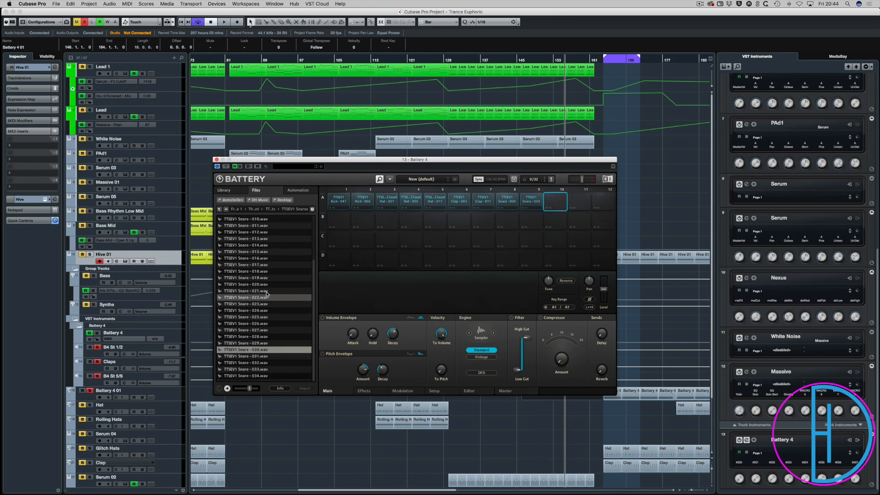
scroll(268, 295, "up", 3)
left_click(247, 226)
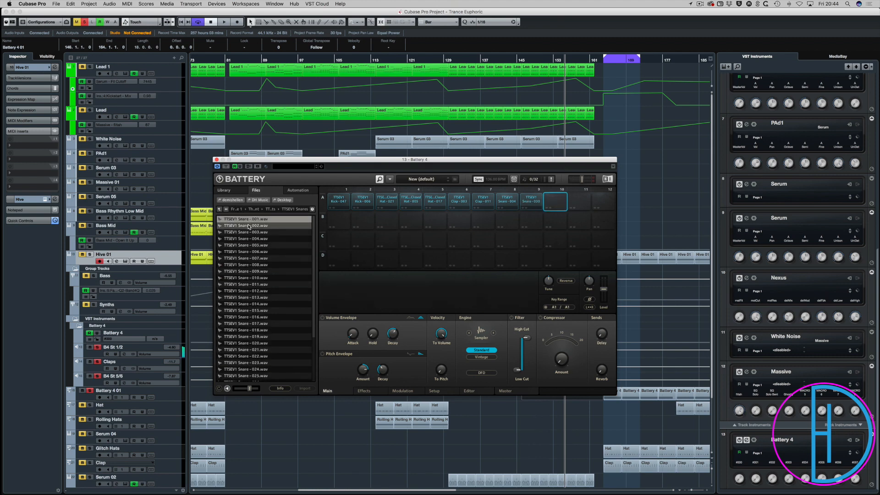
scroll(249, 255, "down", 3)
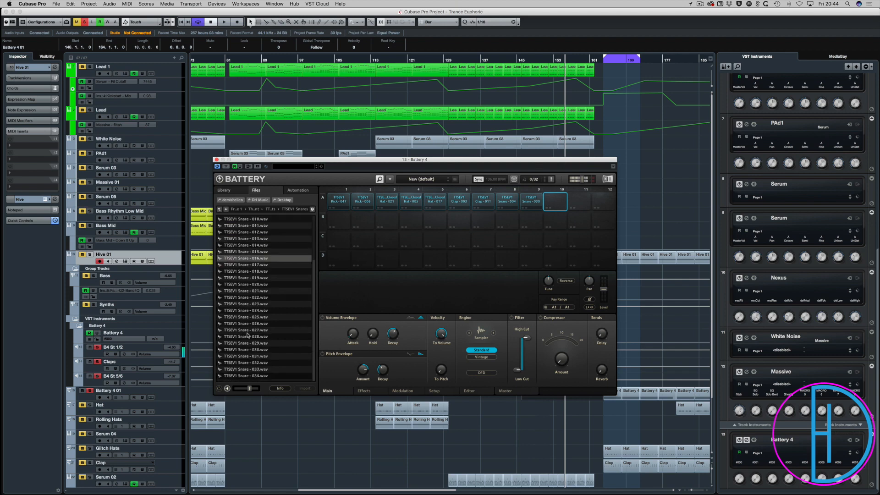
left_click(245, 371)
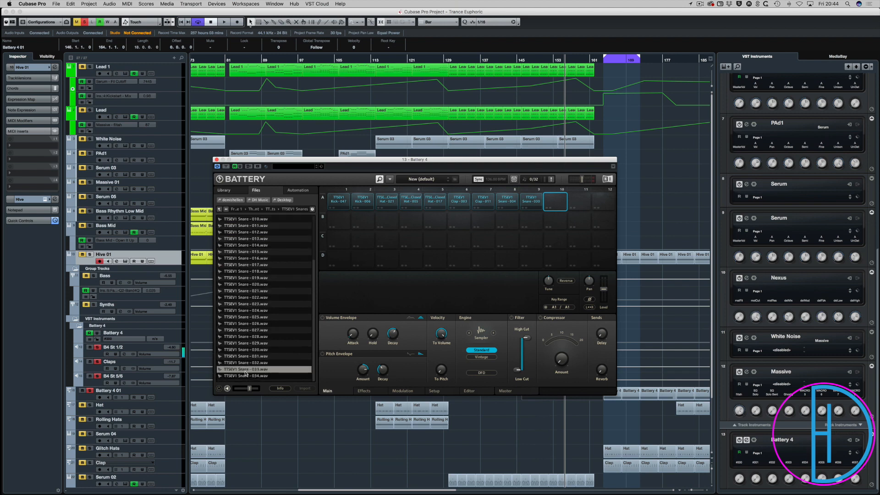
left_click(248, 373)
left_click(246, 363)
left_click(246, 357)
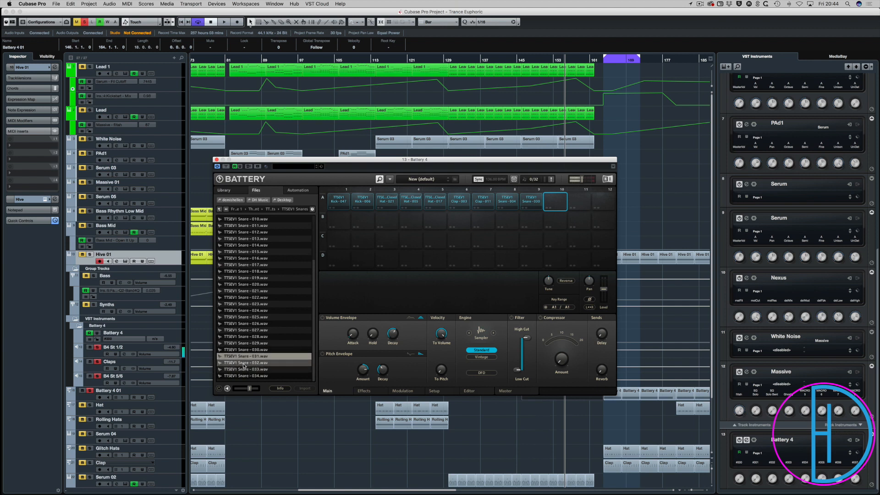
key("Up")
key("Up")
key("Up")
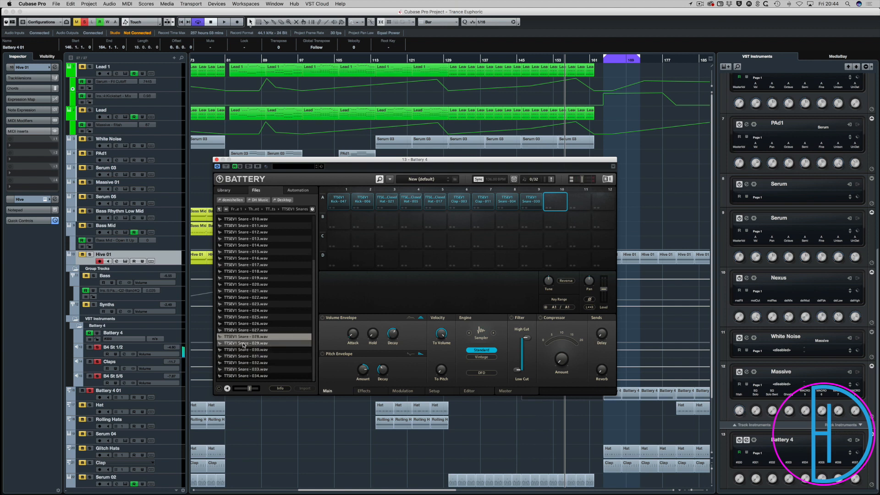
key("Down")
key("Down")
left_click(237, 356)
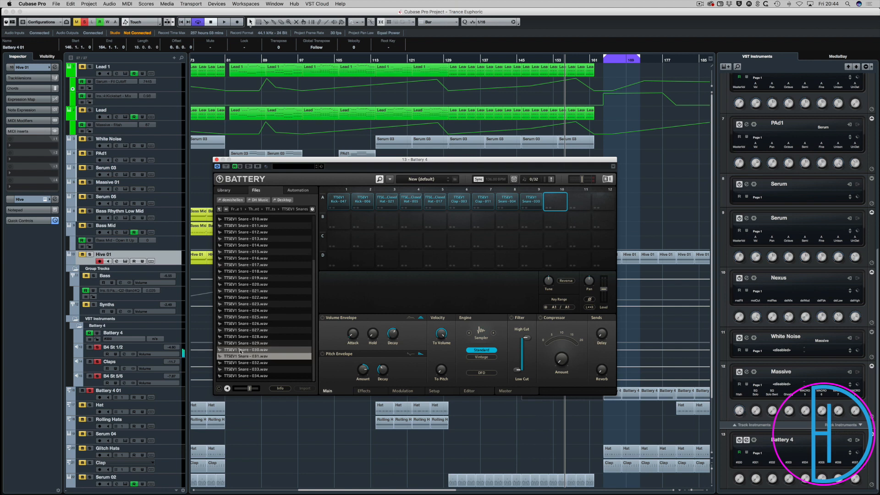
left_click_drag(234, 357, 555, 201)
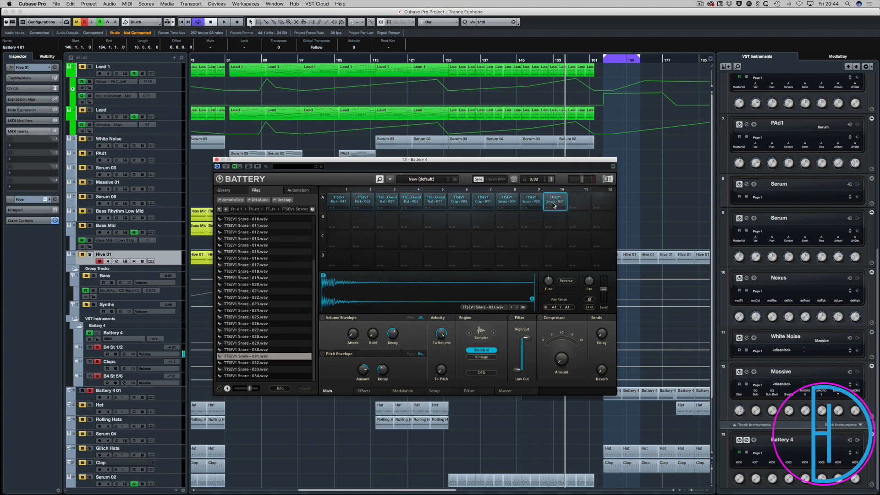
- Open the Battery 4 01 snare roll part in the Key Editor and transpose all its notes up to A1
left_click(516, 449)
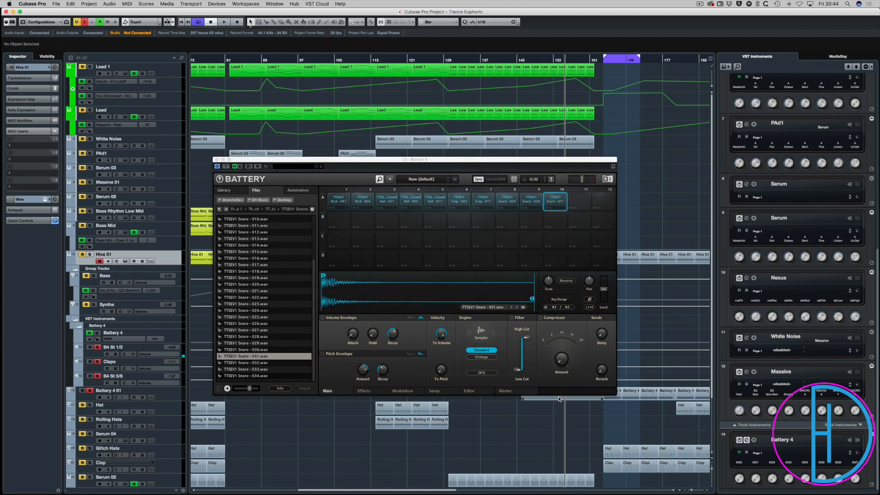
left_click(217, 160)
left_click(567, 395)
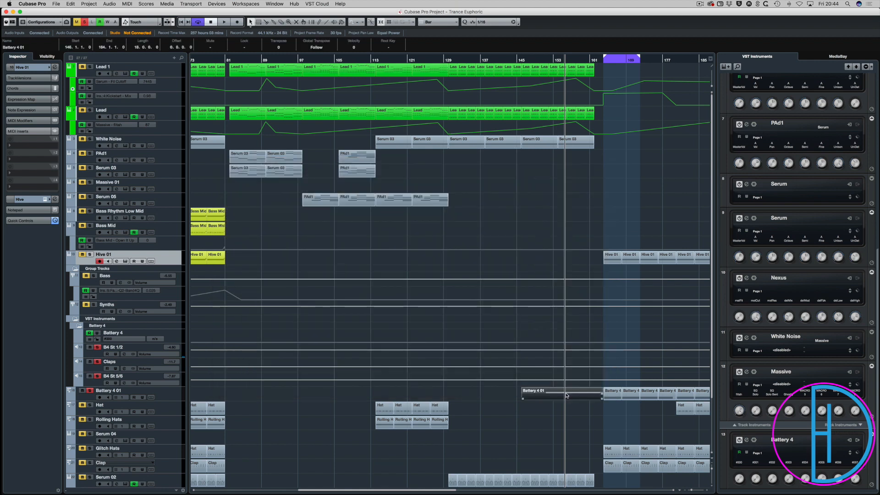
key("super+e")
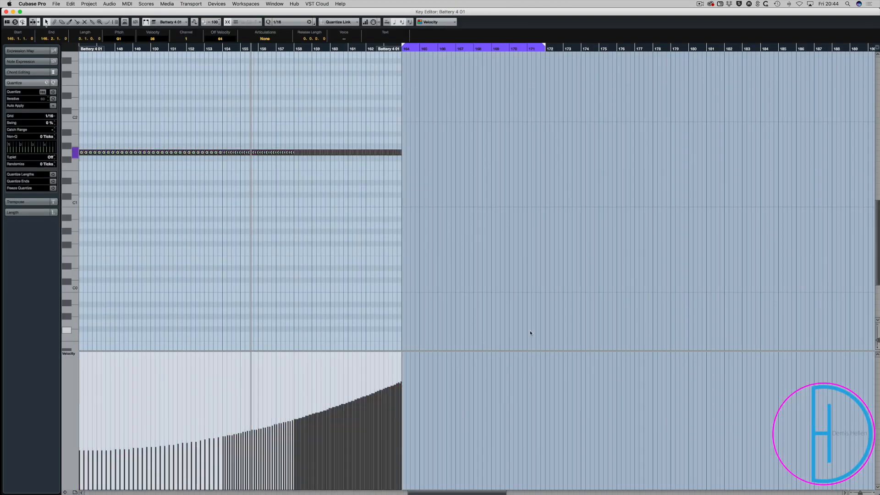
key("Up")
key("Up")
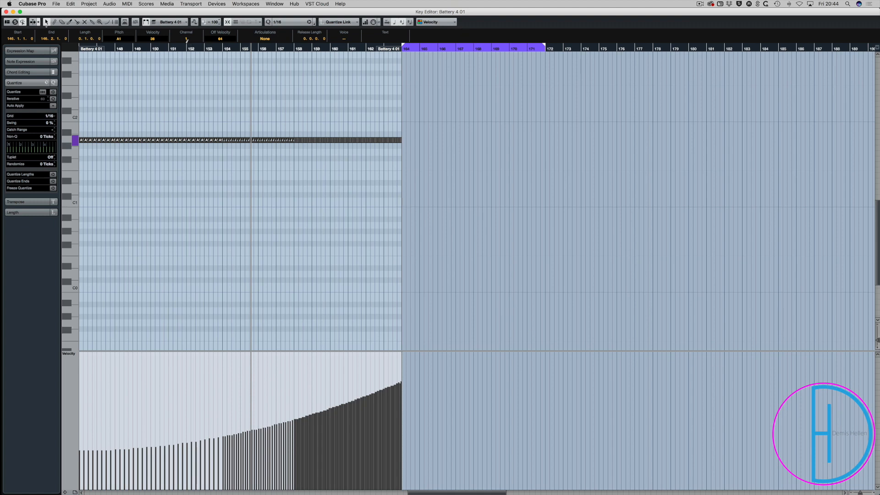
- Play the A1 roll from around bars 149, 154 and 158 to check its sound, and close the Key Editor
left_click_drag(153, 47, 124, 48)
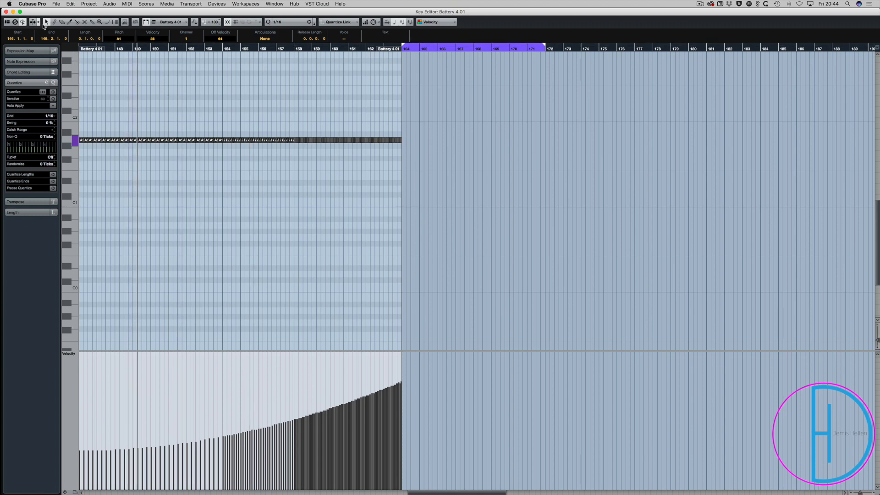
left_click(210, 75)
left_click(222, 47)
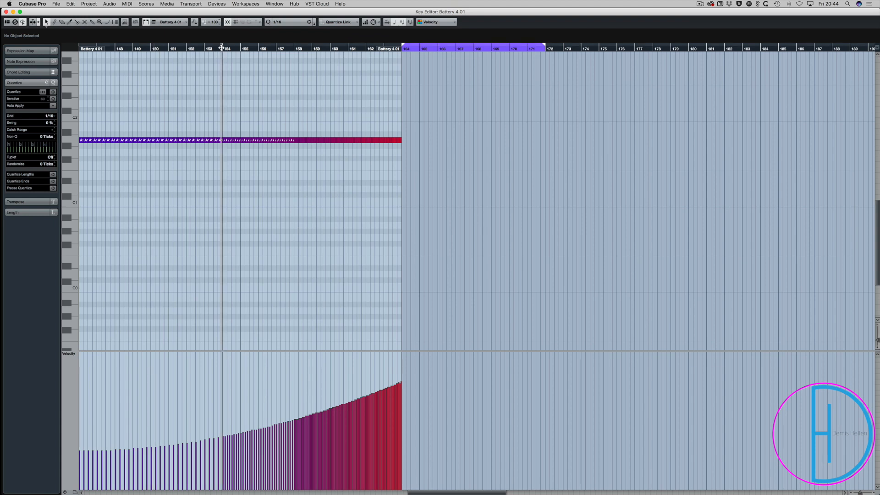
left_click(291, 48)
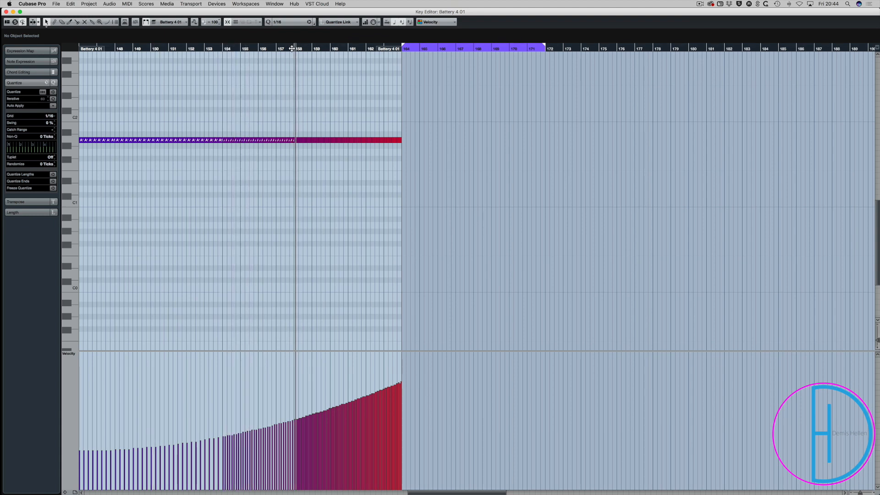
key("Return")
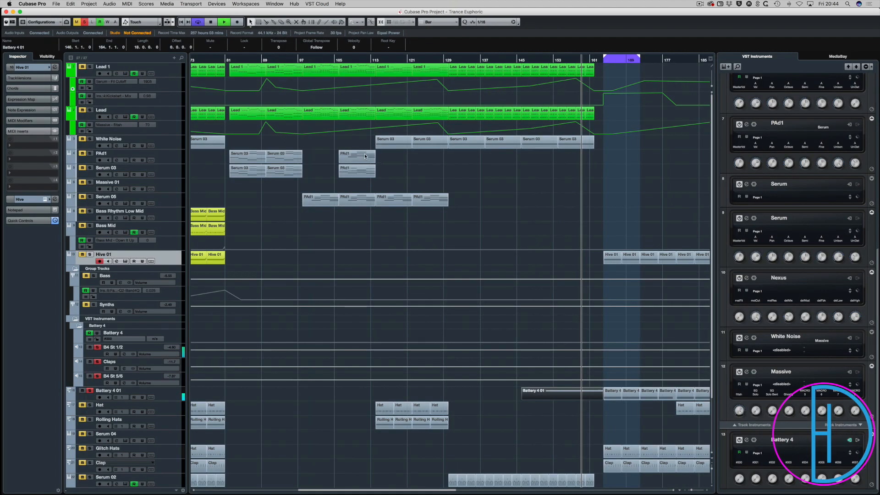
- Lower the system volume and deactivate all solo states to hear the roll in the full mix, then stop playback
key("XF86AudioLowerVolume")
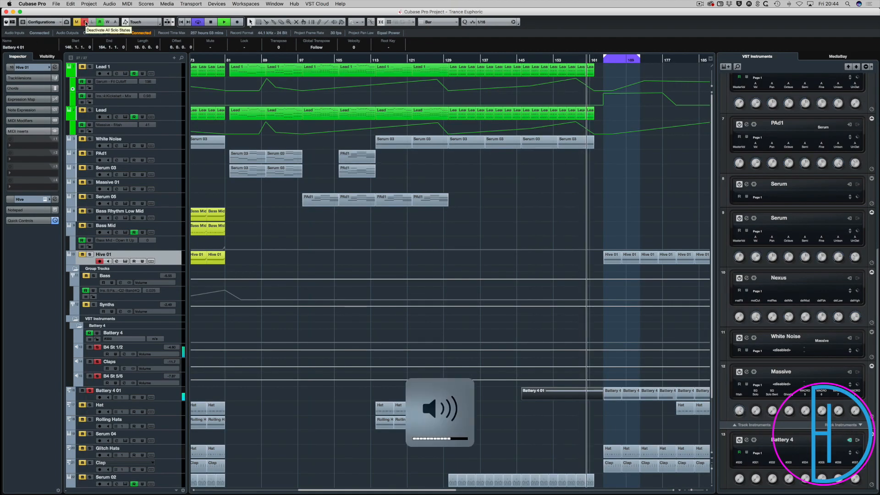
left_click(86, 23)
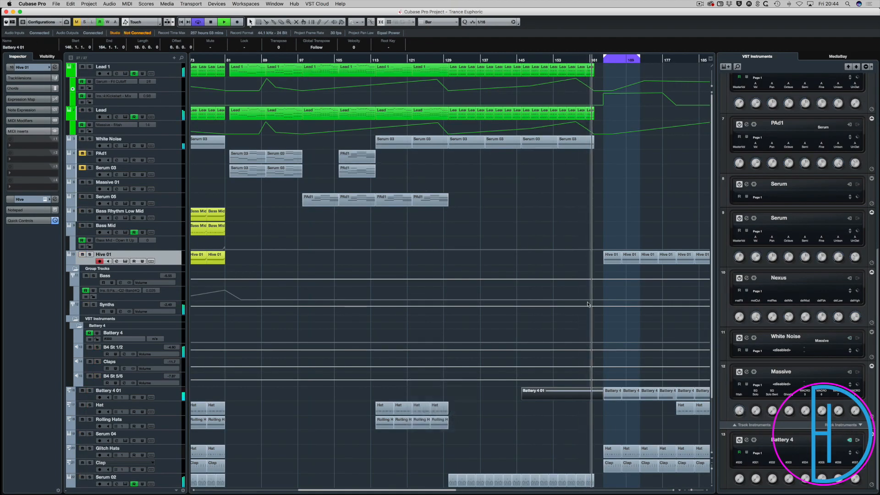
key("space")
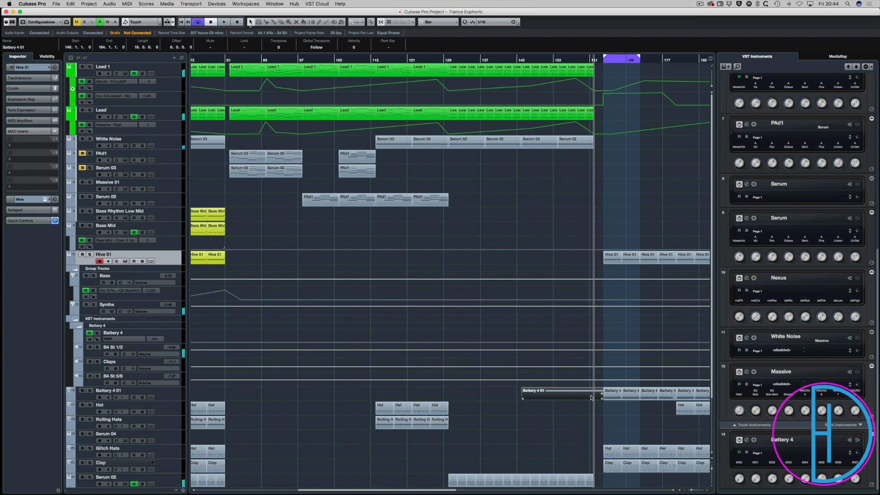
- Reopen the snare roll in the Key Editor and delete its A1 notes from bar 162 to bar 164
key("Return")
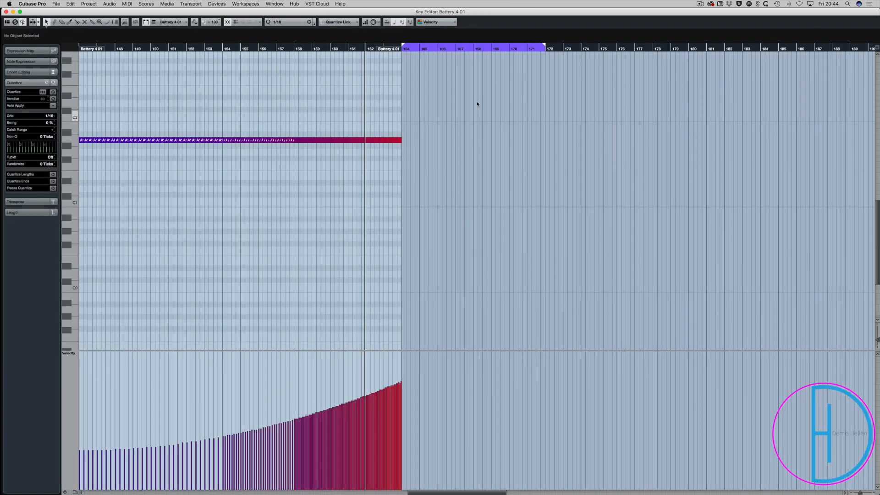
left_click_drag(418, 124, 367, 151)
key("BackSpace")
scroll(368, 154, "up", 5)
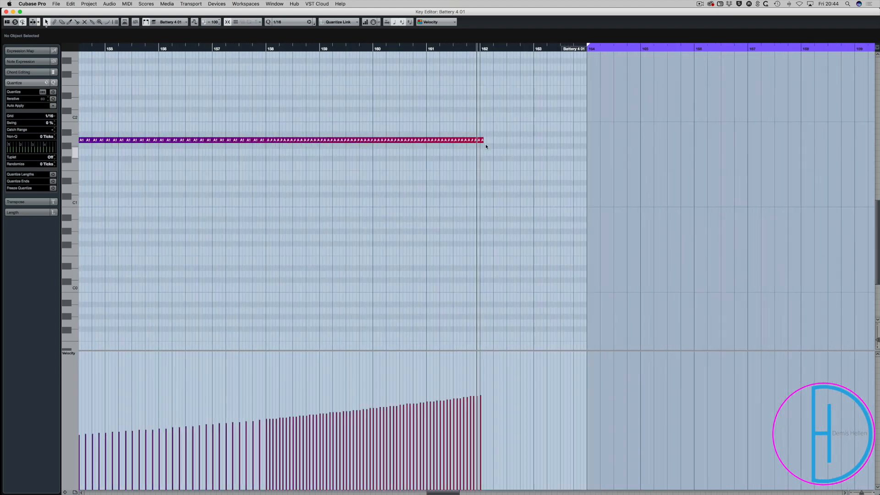
scroll(485, 141, "up", 1)
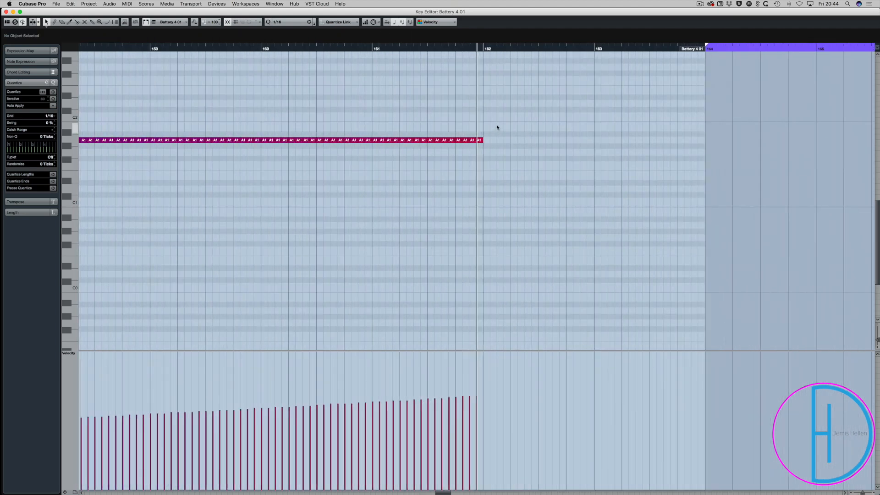
- Draw a rising curved velocity ramp across the A1 roll from bar 146 to bar 162, with a steeper curve from bar 158
key("g")
key("g")
key("g")
key("g")
key("g")
key("g")
key("g")
key("g")
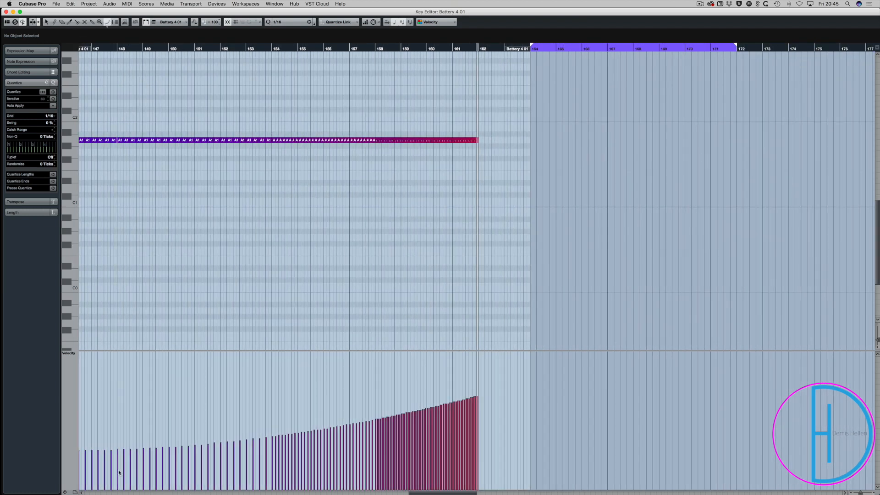
key("g")
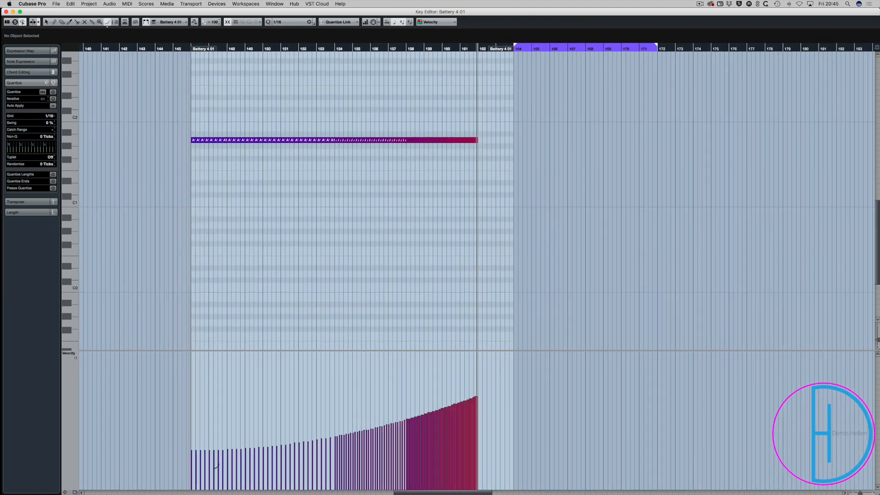
left_click_drag(190, 477, 478, 402)
left_click_drag(408, 434, 481, 388)
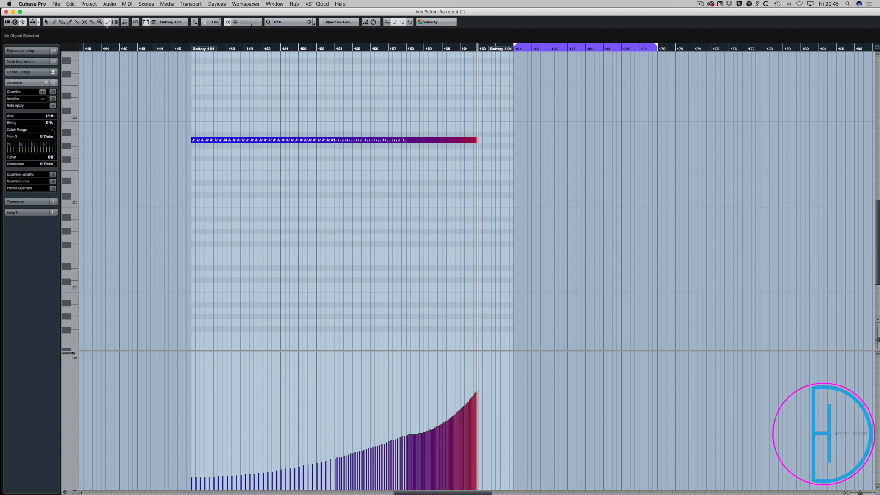
- Play the curved velocity ramp from around bars 146 and 151 to hear the build-up, and close the Key Editor
left_click(184, 48)
key("space")
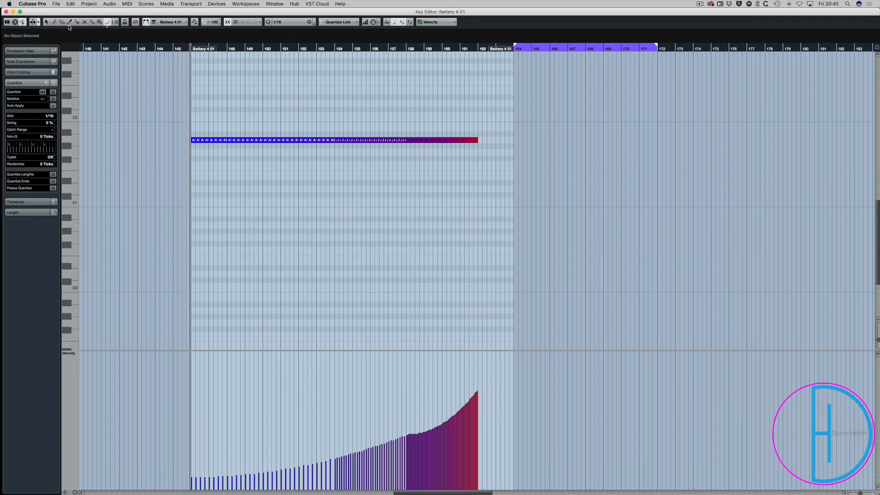
left_click(46, 22)
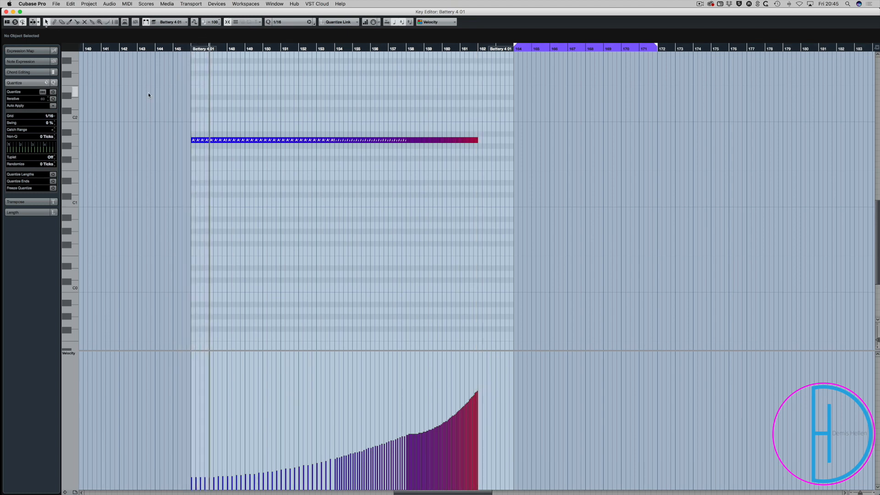
left_click(276, 48)
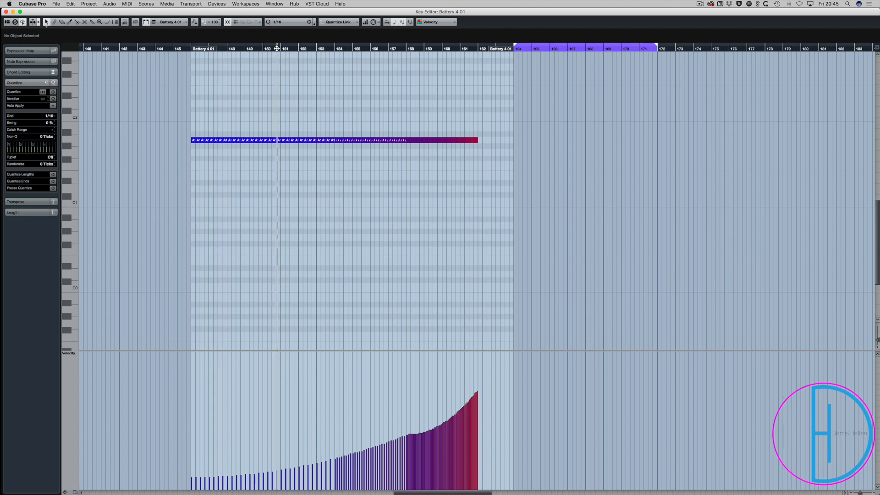
key("Return")
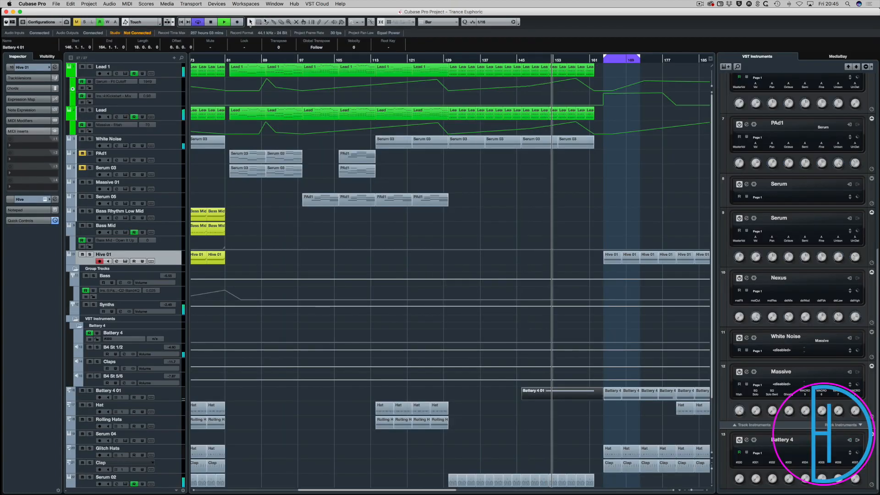
- Reopen the snare roll in the Key Editor and draw a straight-line velocity ramp from low at bar 146 up to bar 162
key("Return")
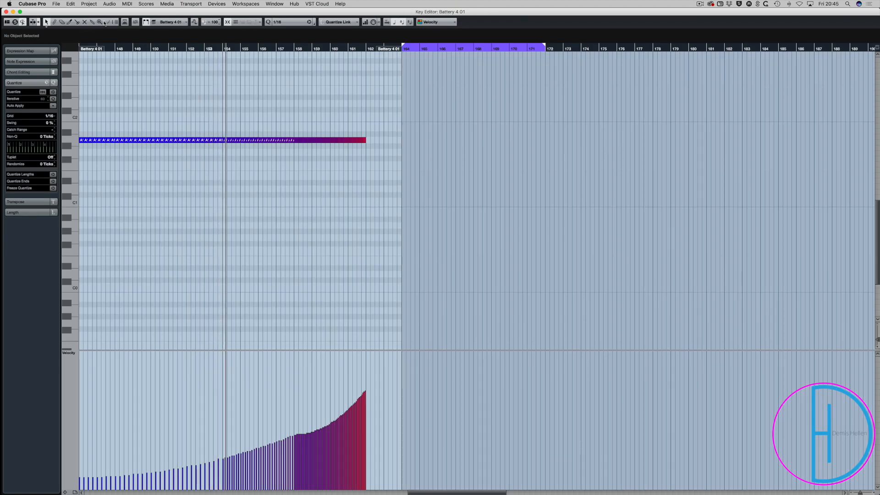
left_click(107, 23)
left_click(107, 23)
left_click(113, 32)
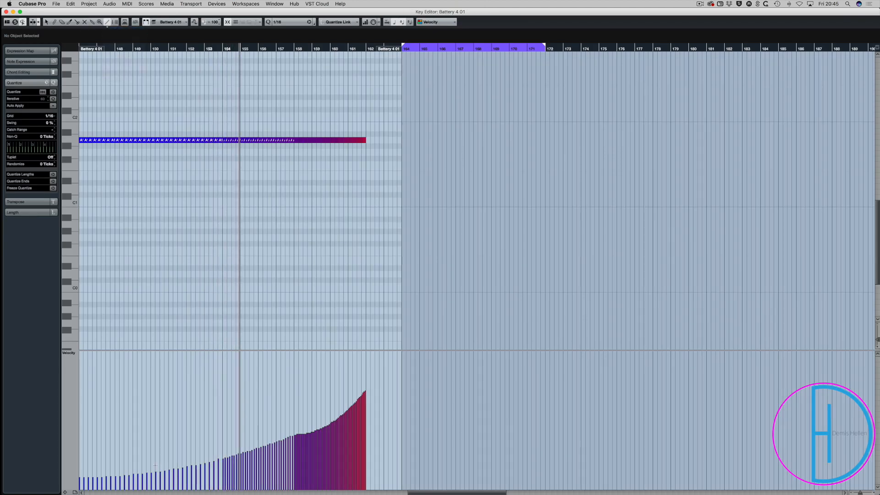
key("space")
left_click_drag(97, 415, 53, 413)
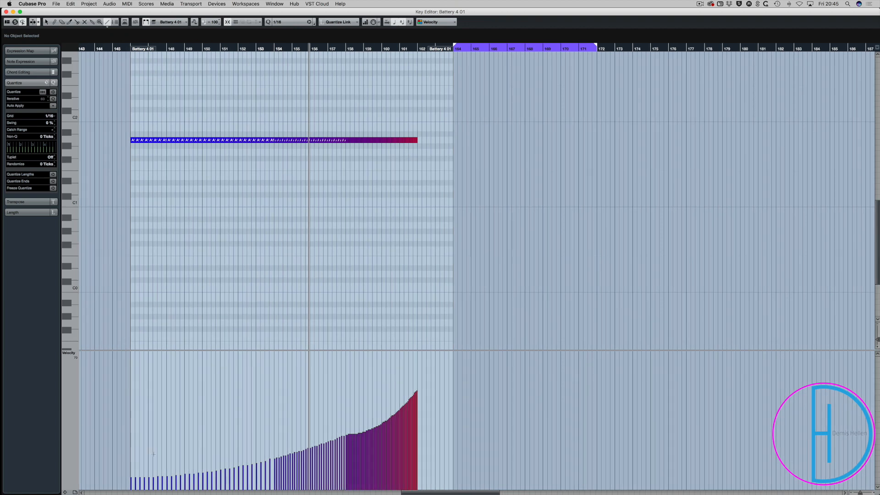
left_click_drag(132, 478, 417, 392)
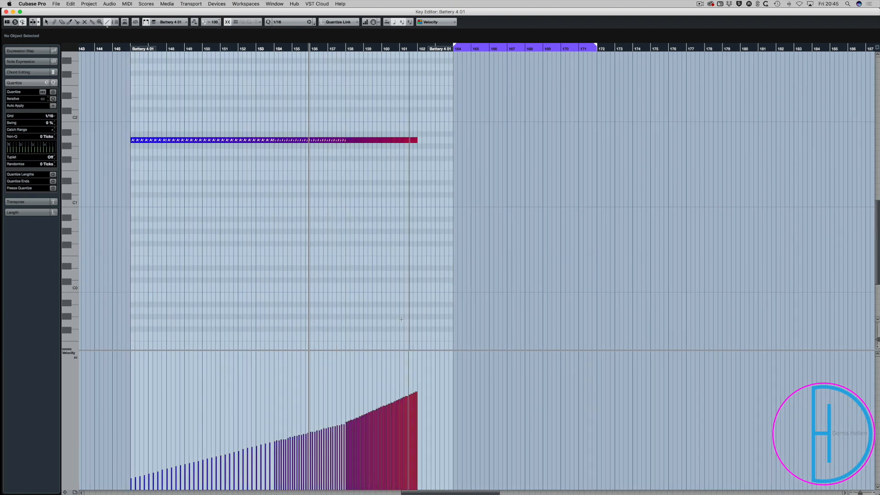
- Play the roll with its straight velocity ramp from around bars 146 and 151, and close the Key Editor
left_click(125, 49)
left_click(224, 49)
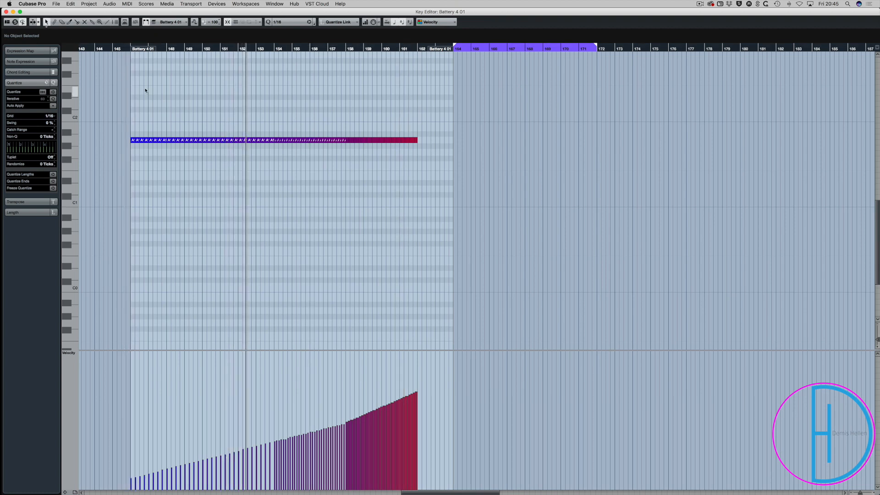
key("Return")
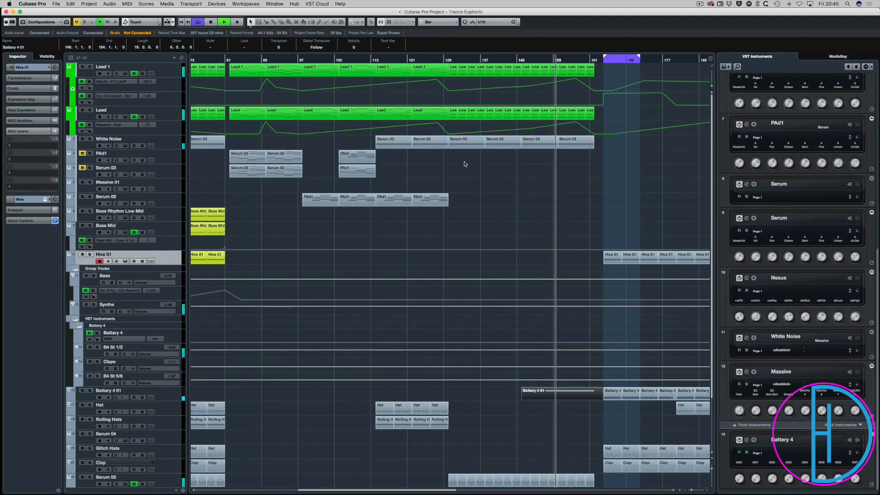
- Save the project while playing the transition into the drop, mute the Lead track and stop playback
key("super+s")
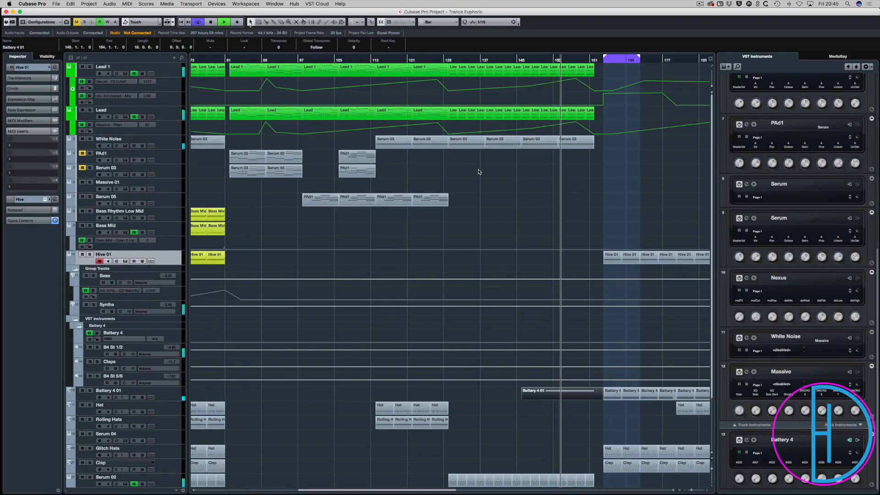
scroll(573, 192, "right", 2)
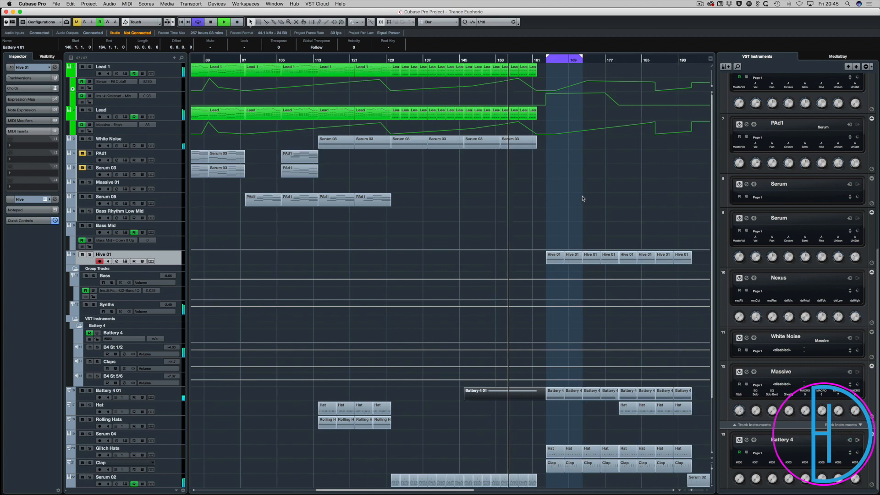
key("super+s")
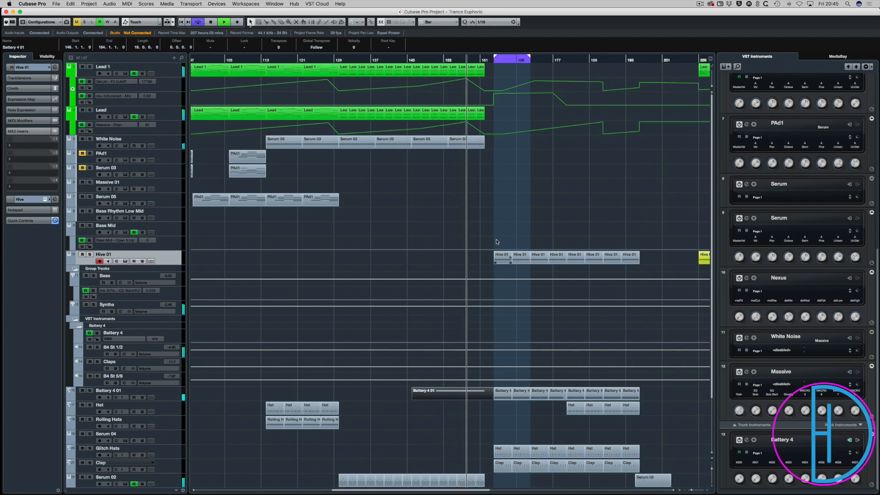
key("super+s")
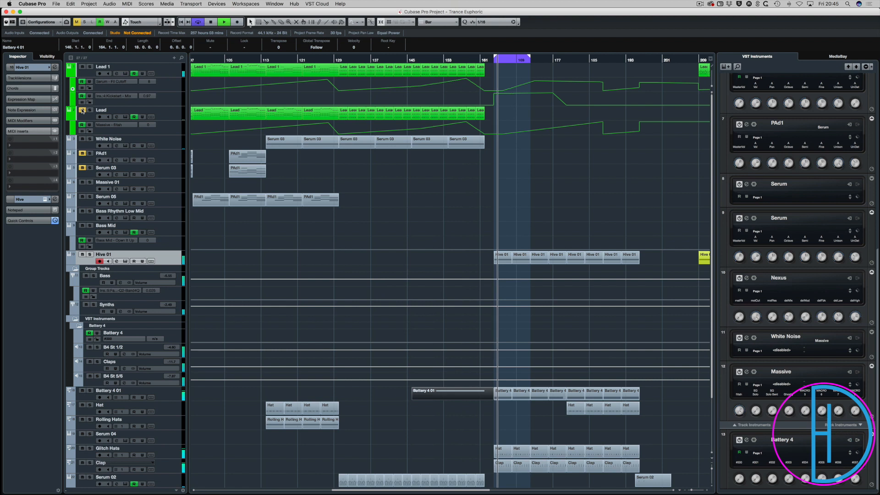
key("super+s")
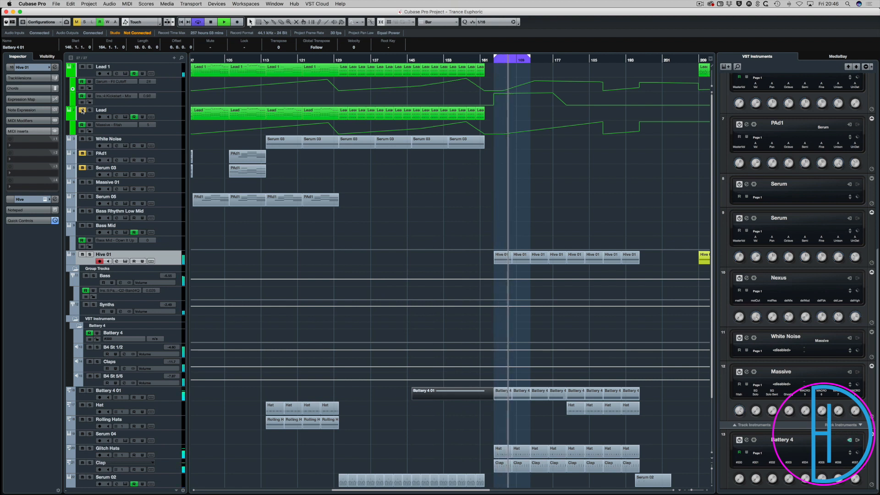
key("space")
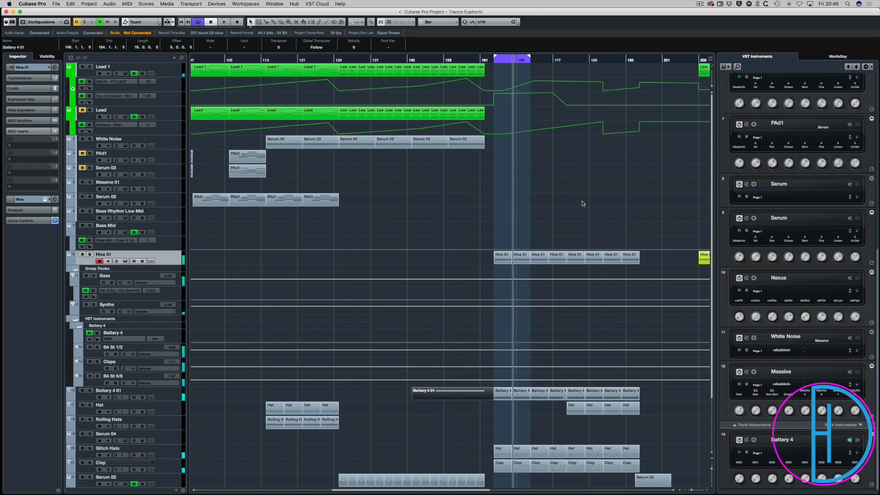
- Open the MixConsole and rename the Synths group channel as "Leads Bus"
key("g")
key("g")
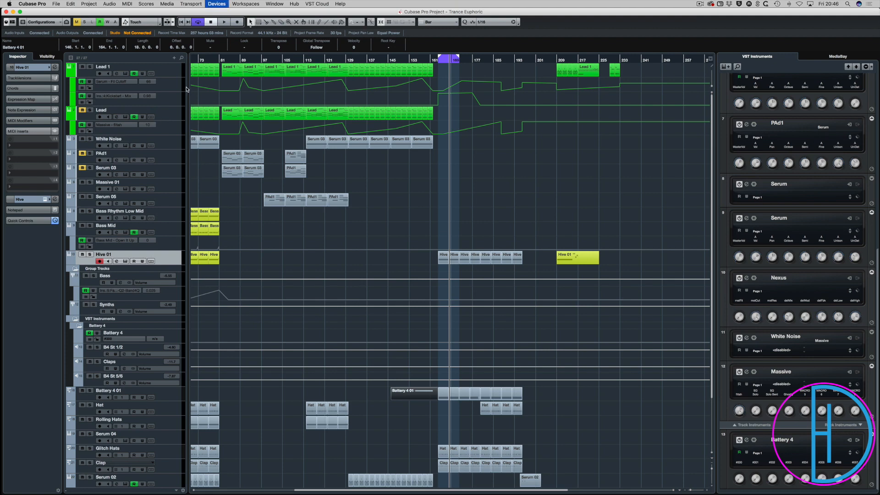
key("F3")
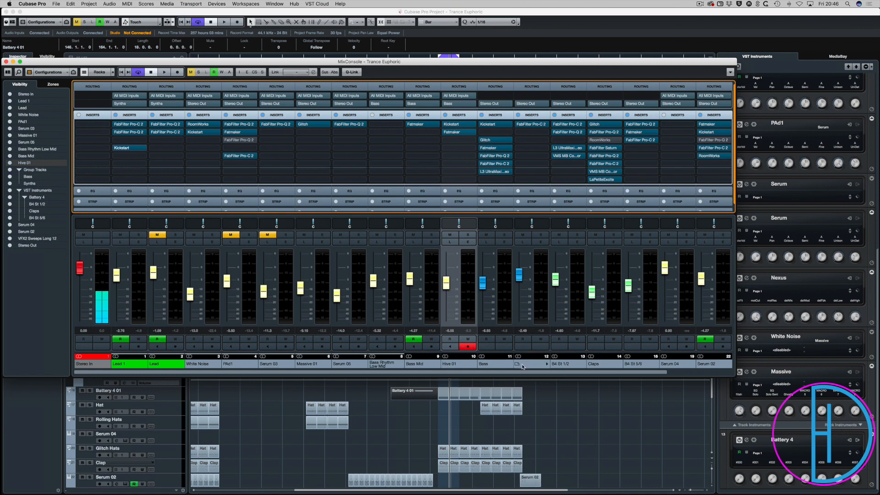
double_click(523, 364)
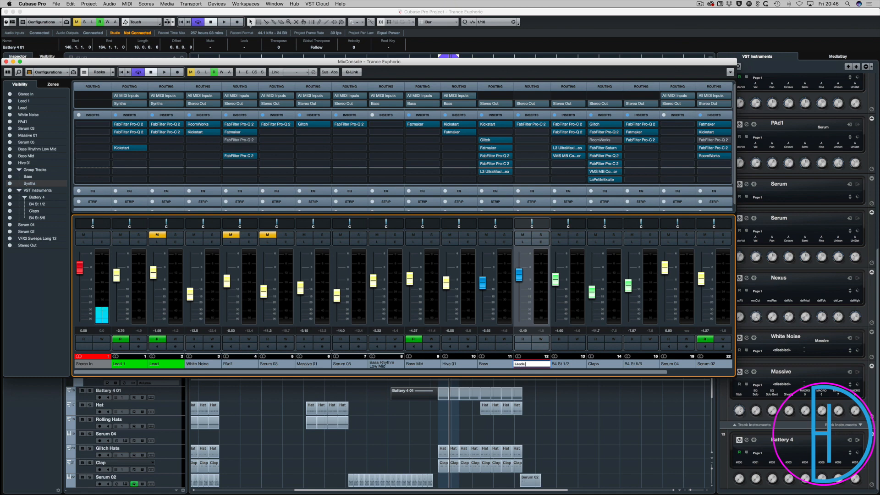
type("Leads Bus")
key("Return")
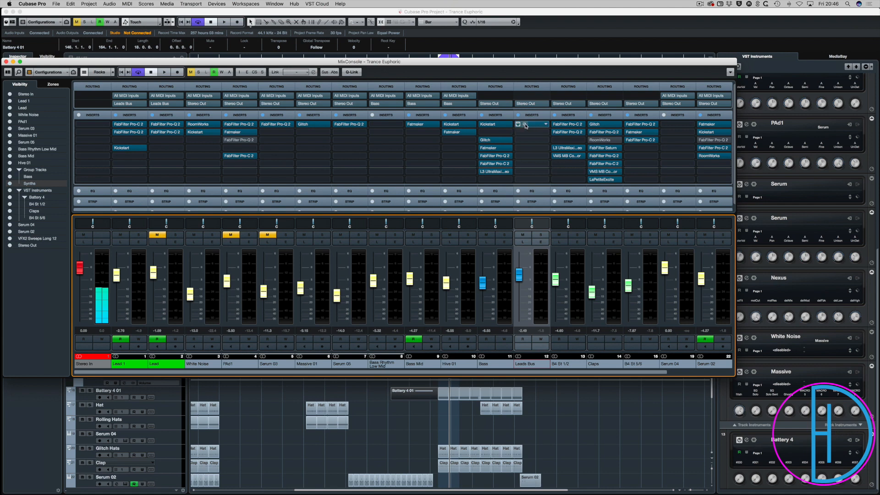
- Insert FabFilter Pro-Q 2 in the Leads Bus's second insert slot, add a gentle low cut band and return to the project window
left_click(528, 133)
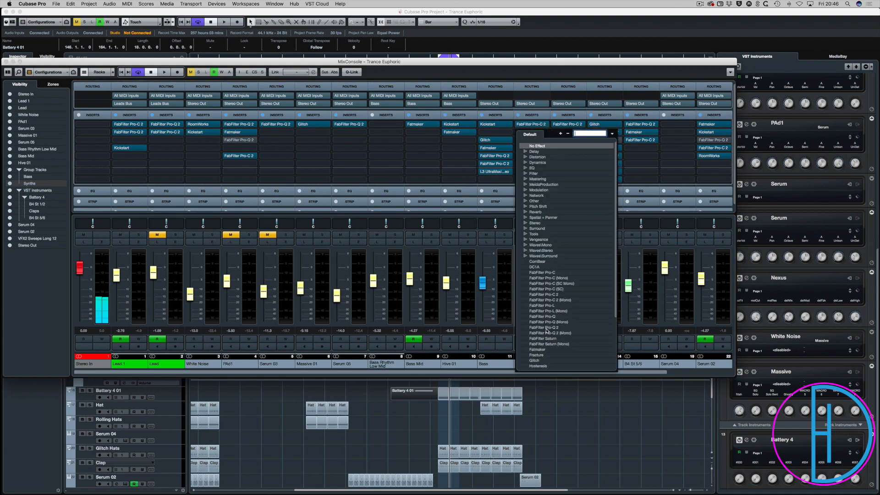
scroll(564, 327, "down", 4)
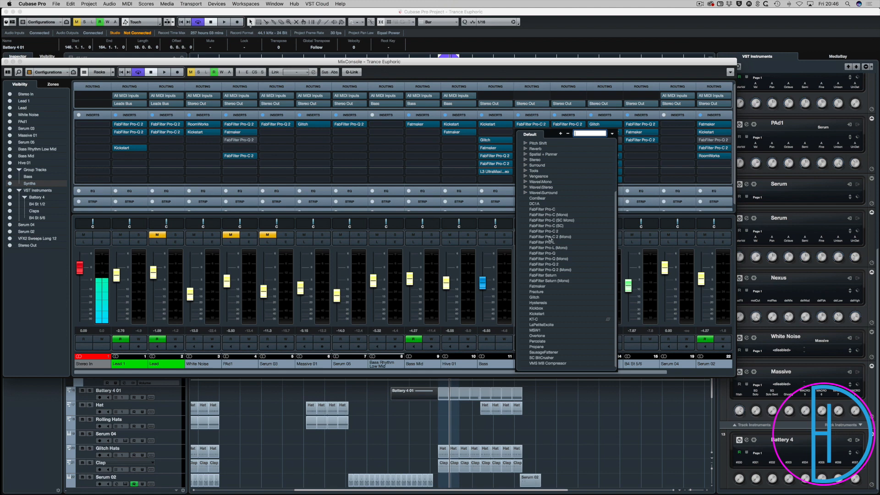
left_click(549, 264)
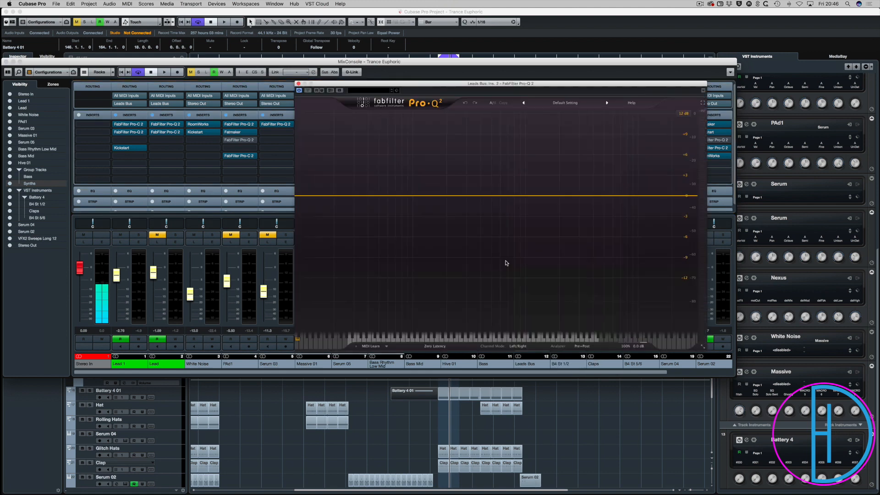
double_click(300, 196)
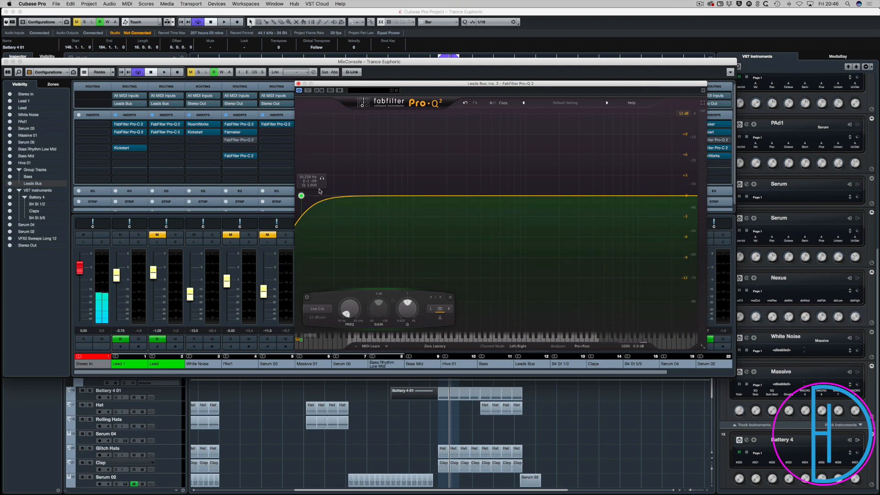
left_click_drag(301, 196, 334, 197)
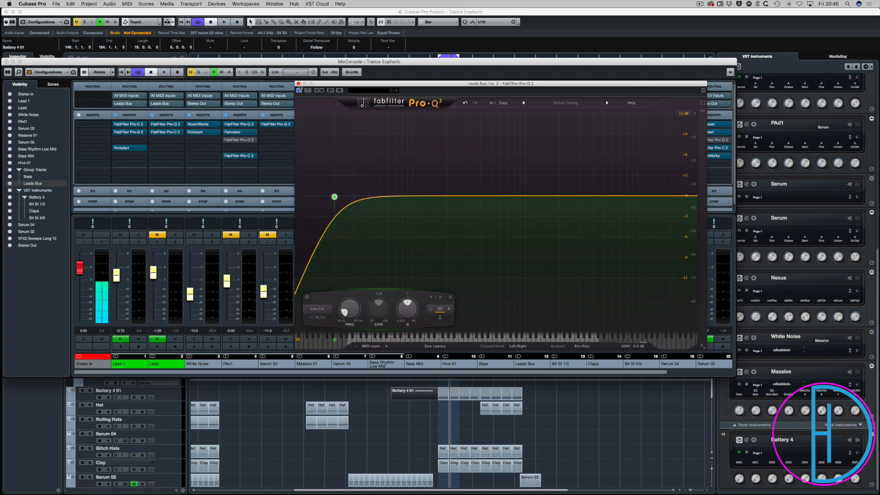
left_click(621, 380)
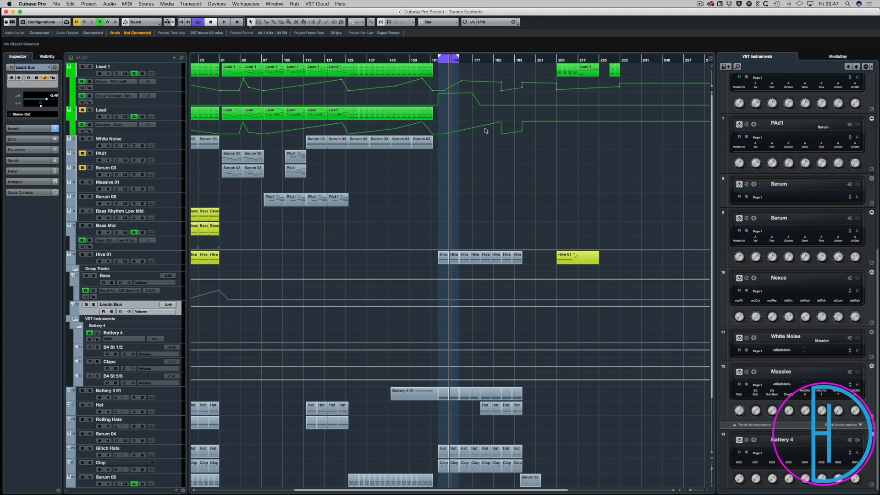
- Show a Leads Bus automation lane for Pro-Q 2's Band 1 Frequency and place a first automation point near the snare roll's start
left_click_drag(415, 60, 391, 60)
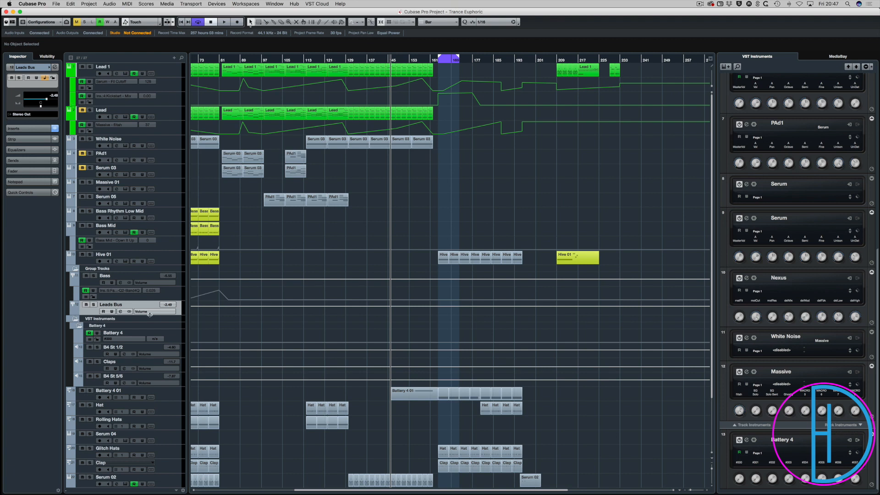
left_click(74, 313)
left_click(122, 321)
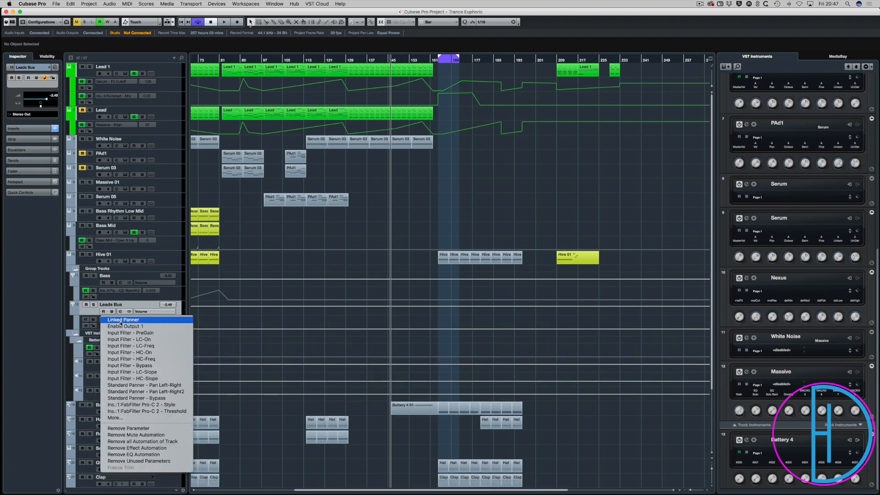
left_click(138, 418)
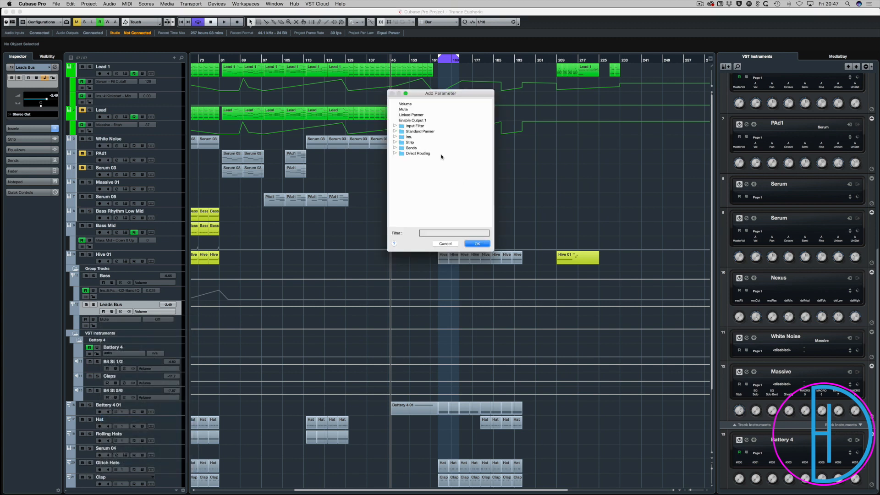
left_click(395, 137)
left_click(402, 148)
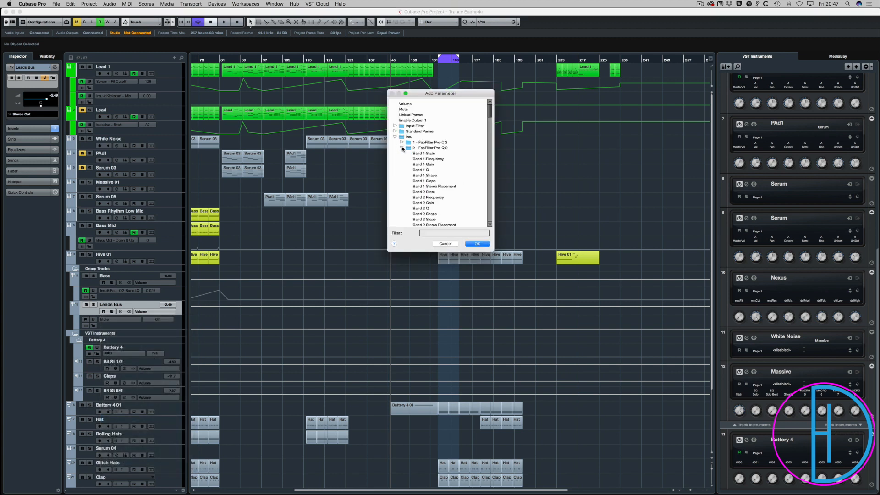
left_click(435, 160)
left_click(476, 244)
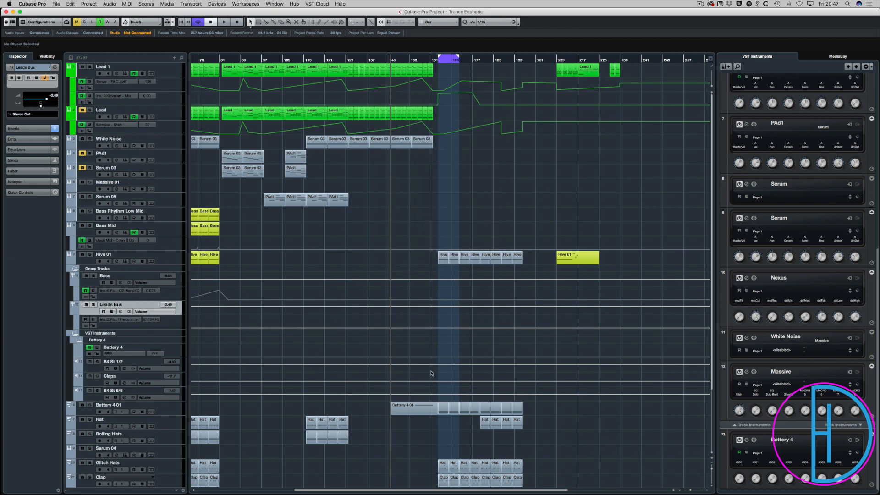
left_click(391, 328)
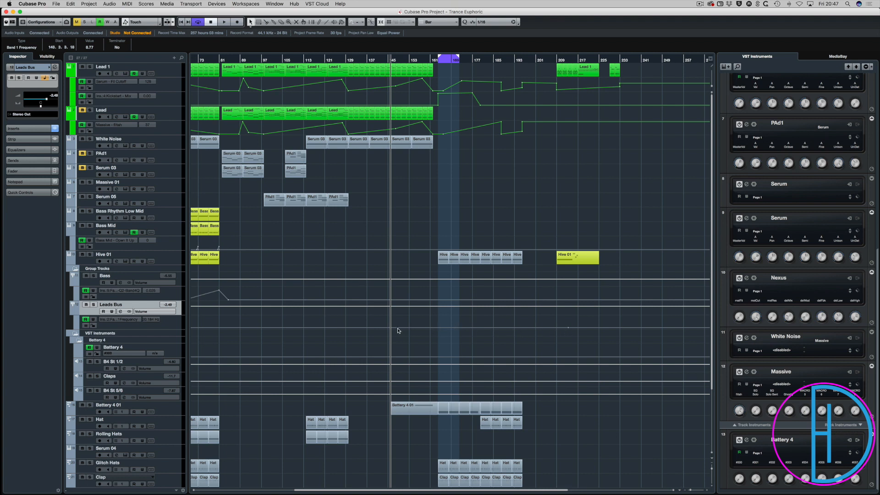
- Raise the Leads Bus Band 1 Frequency automation to a peak at bar 164, extend it to about bar 194, then audition and save
left_click_drag(402, 328, 437, 322)
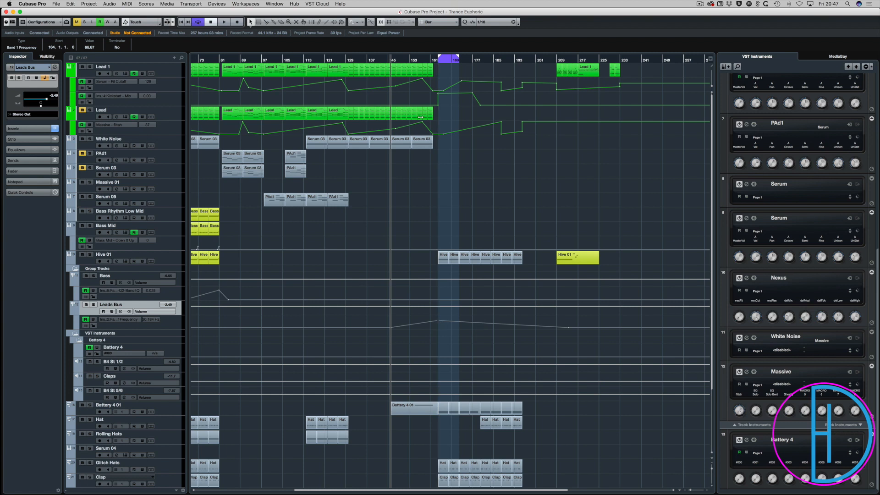
key("space")
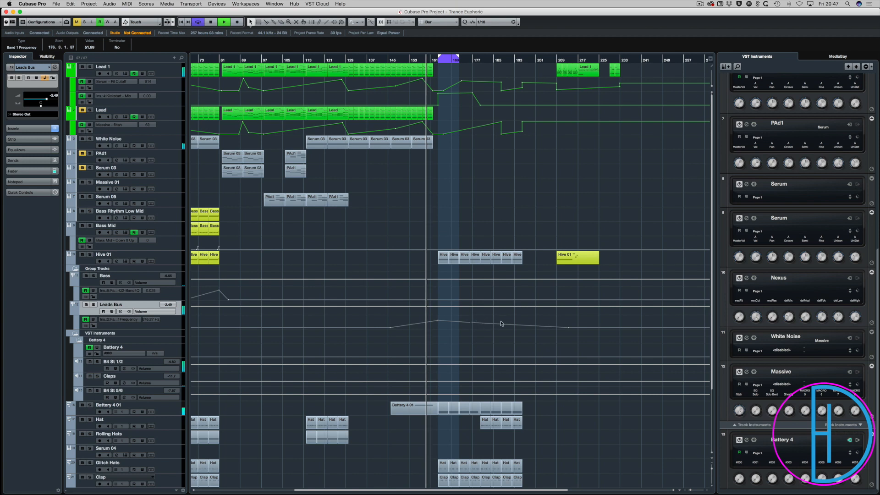
left_click_drag(517, 322, 517, 323)
key("super+s")
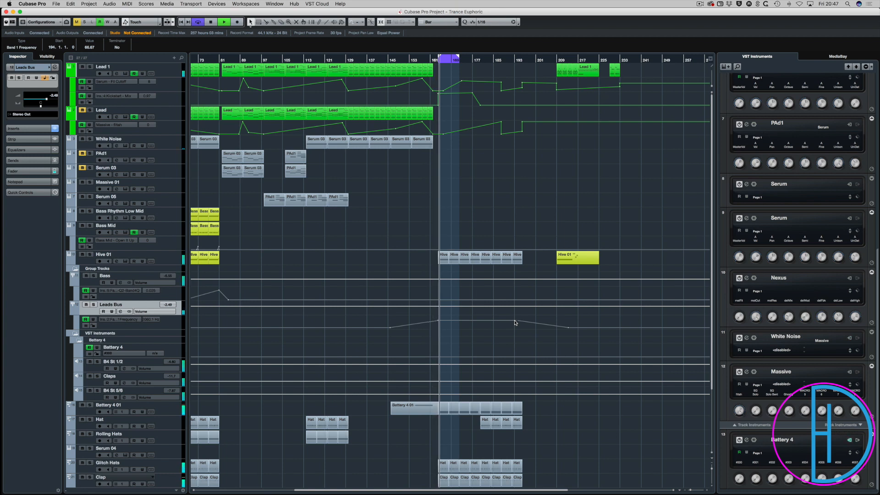
key("super+s")
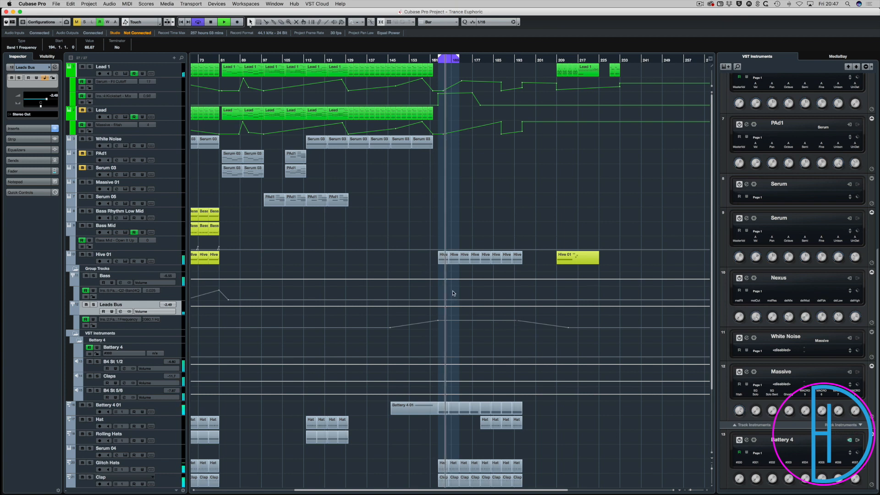
key("space")
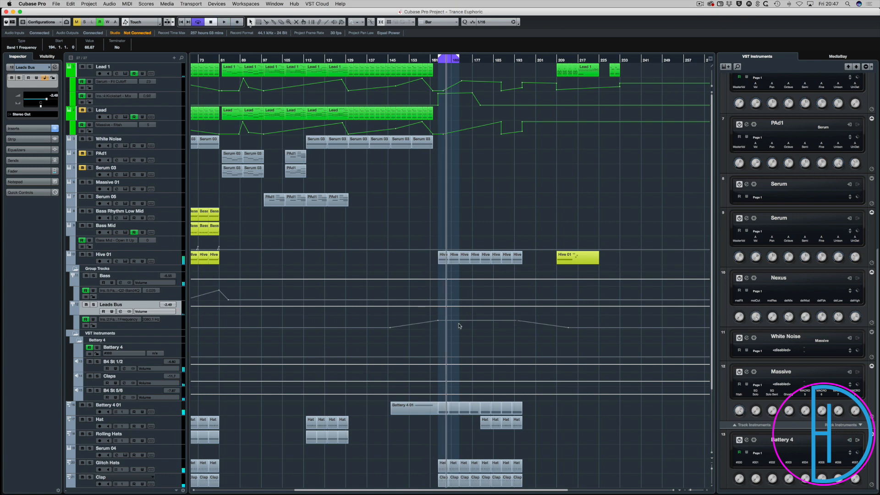
- Add a lower Band 1 Frequency automation point at bar 188 and a point near bar 159 that makes the initial rise more gradual
left_click(501, 325)
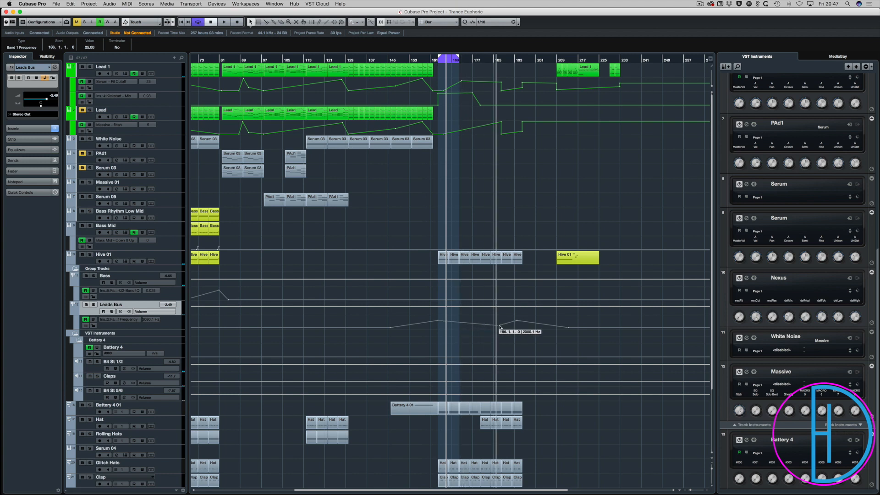
key("space")
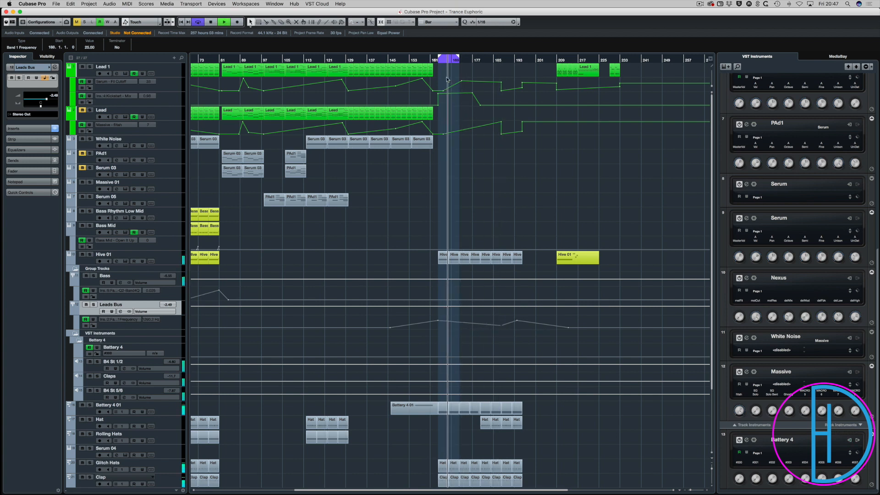
key("space")
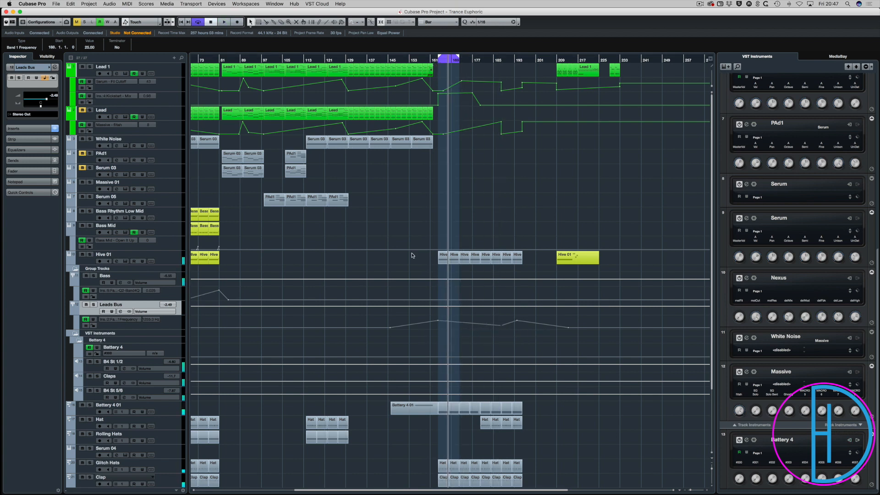
left_click(426, 325)
left_click_drag(424, 326, 425, 326)
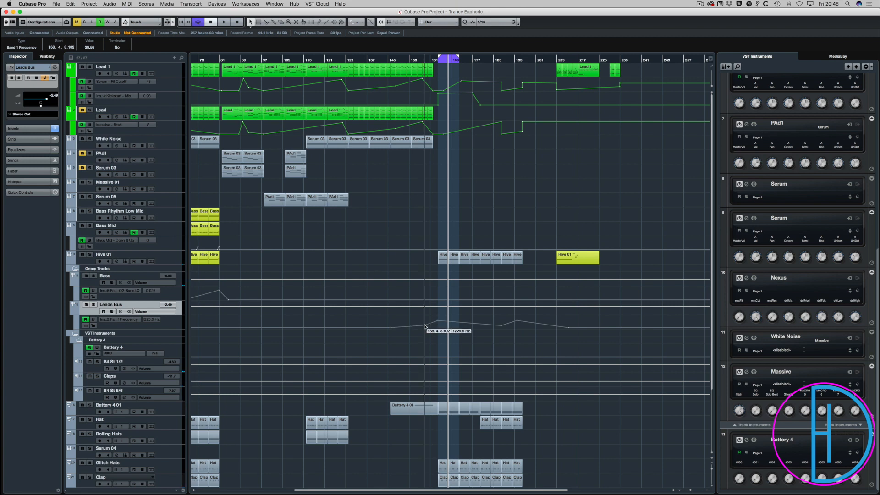
- Play the end of the breakdown into the bar 164 drop to audition the filter ramp, and save the project
double_click(406, 62)
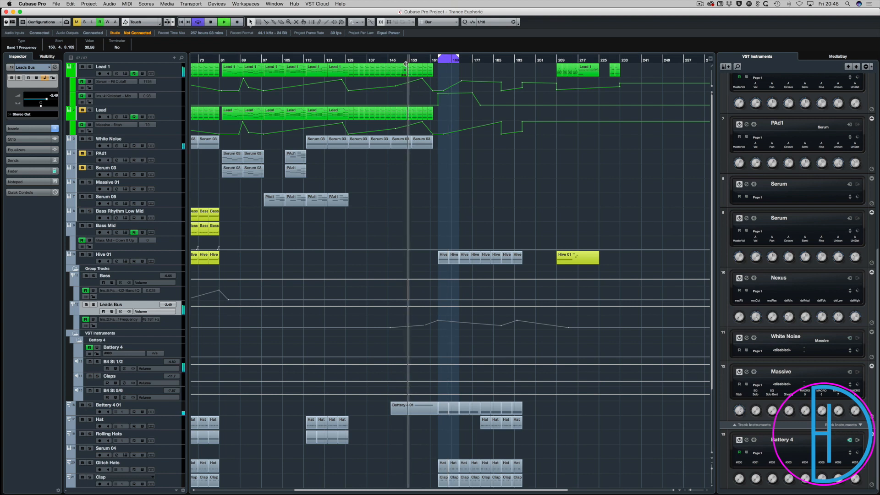
left_click(417, 59)
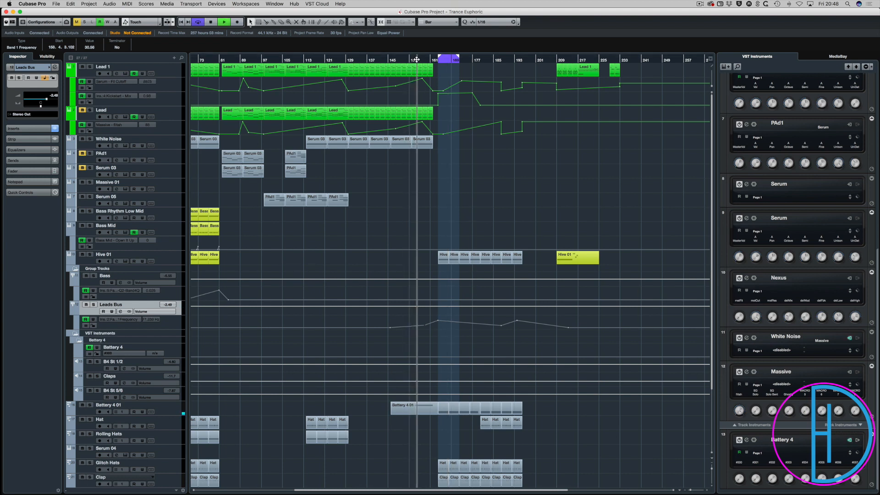
key("super+s")
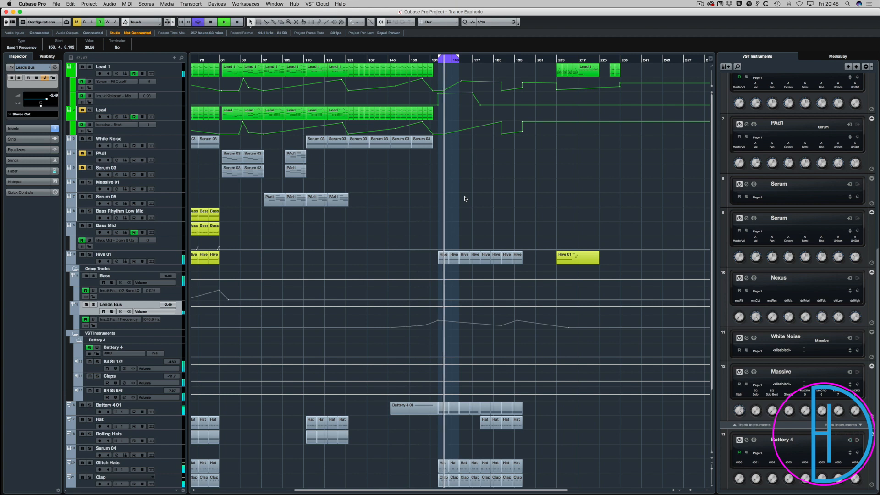
key("space")
key("super+s")
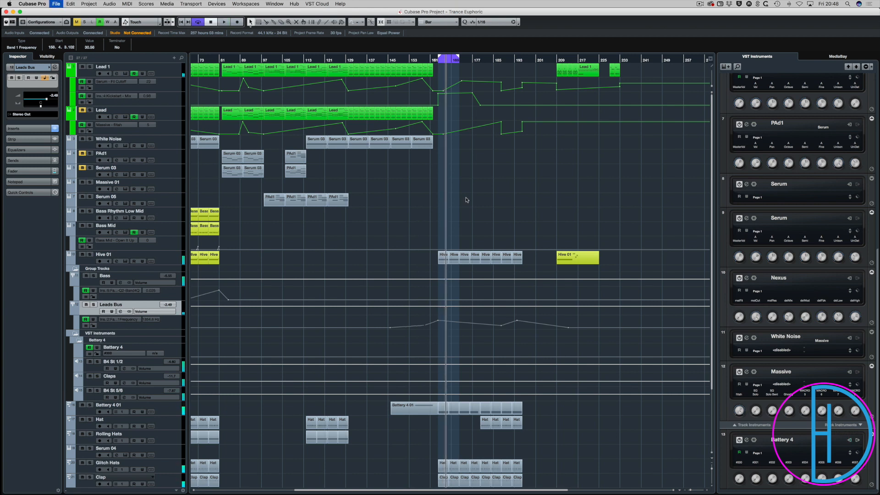
- Try copies of the Bass Rhythm Low Mid and Bass Mid clips at bar 164, audition them and delete them
left_click(177, 232)
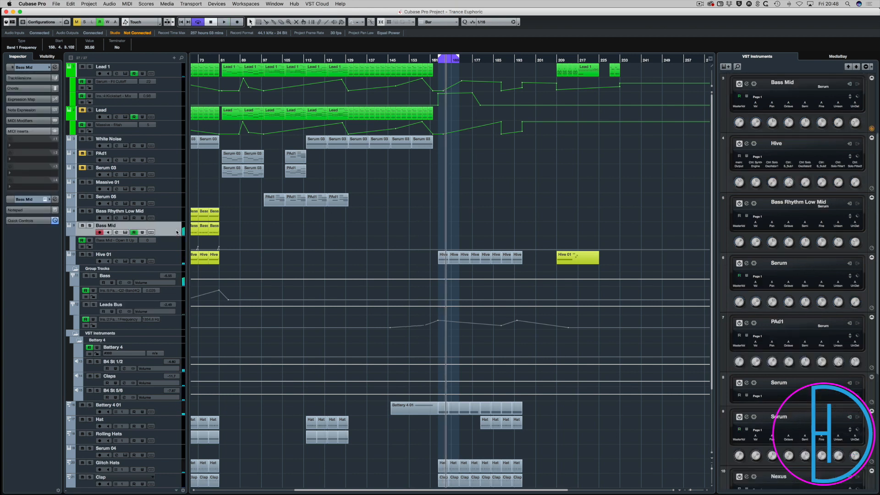
left_click(171, 213)
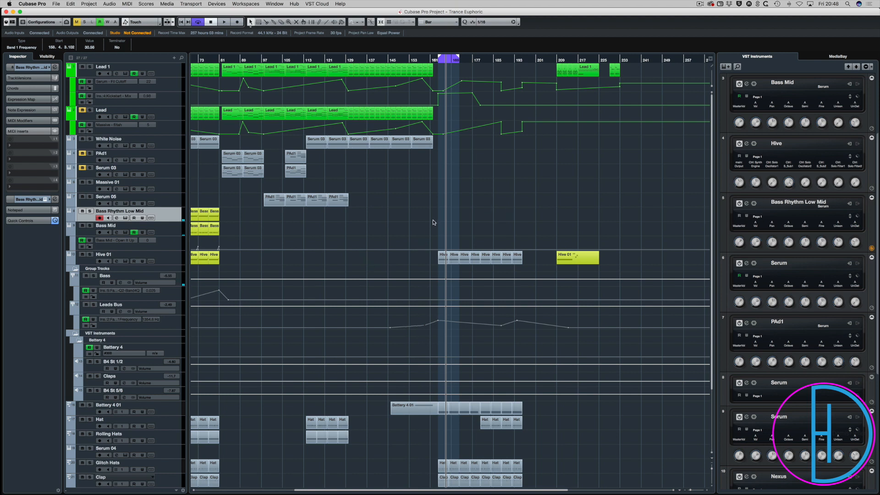
left_click_drag(238, 215, 441, 226)
key("space")
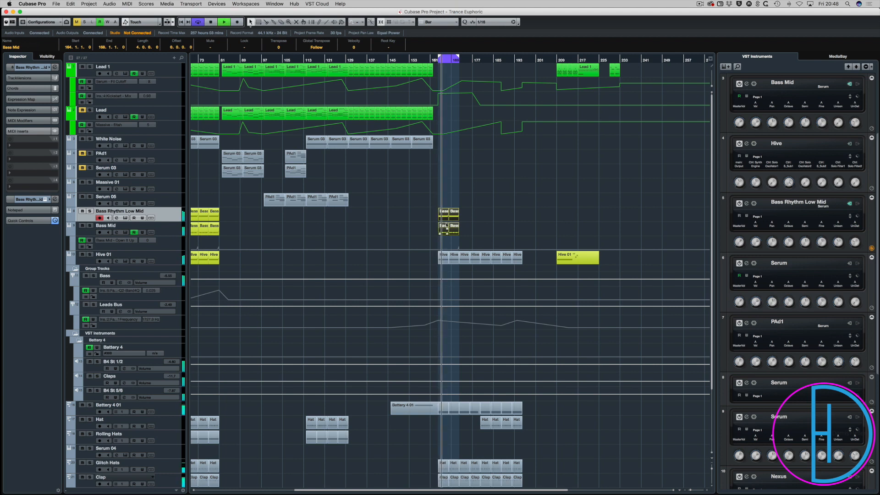
key("space")
key("Delete")
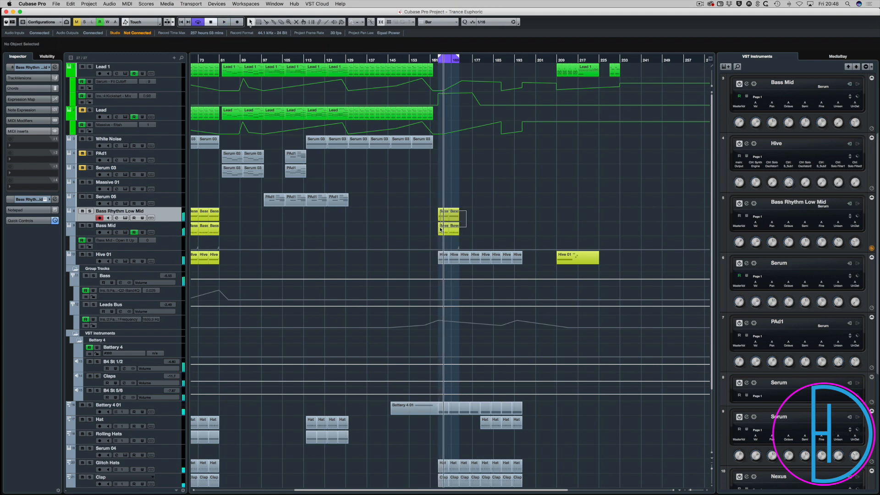
- Play the track's intro from where the bass clips begin and from the White Noise entry
scroll(344, 213, "left", 6)
left_click(205, 61)
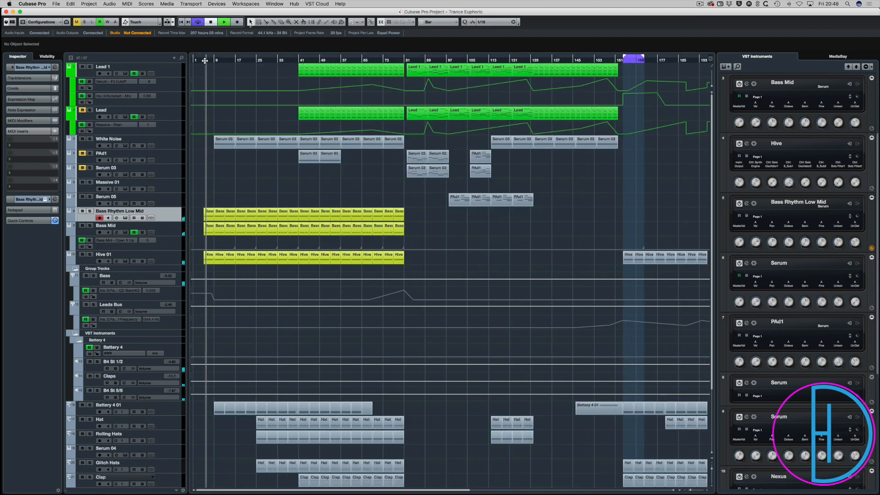
key("space")
left_click(214, 60)
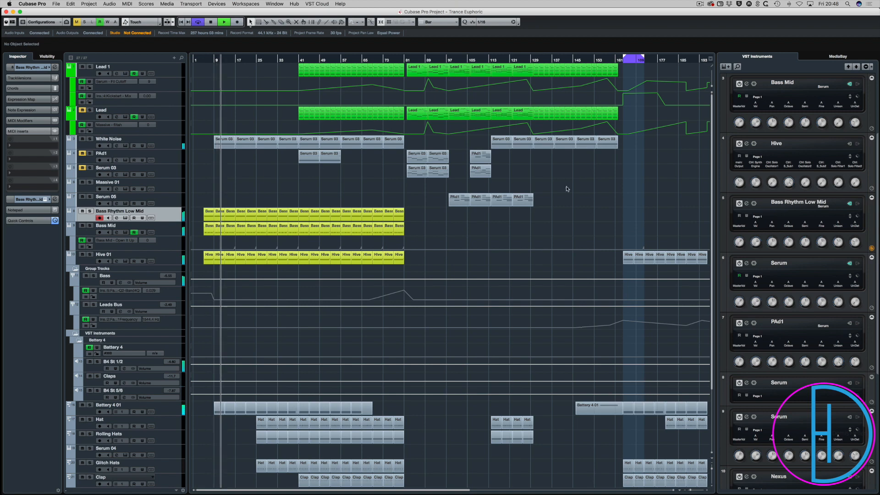
key("space")
- Audition the drop from just before bar 164, replay it from the left locator, and save the project
scroll(575, 185, "right", 5)
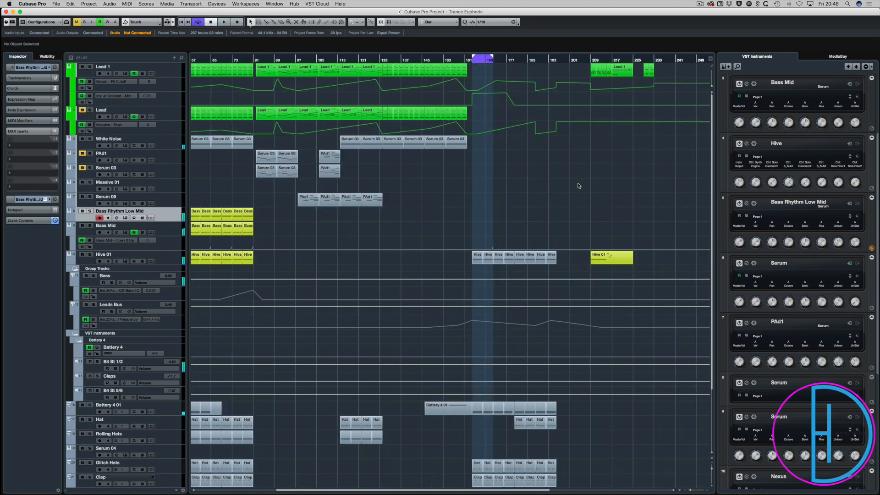
left_click(468, 60)
key("space")
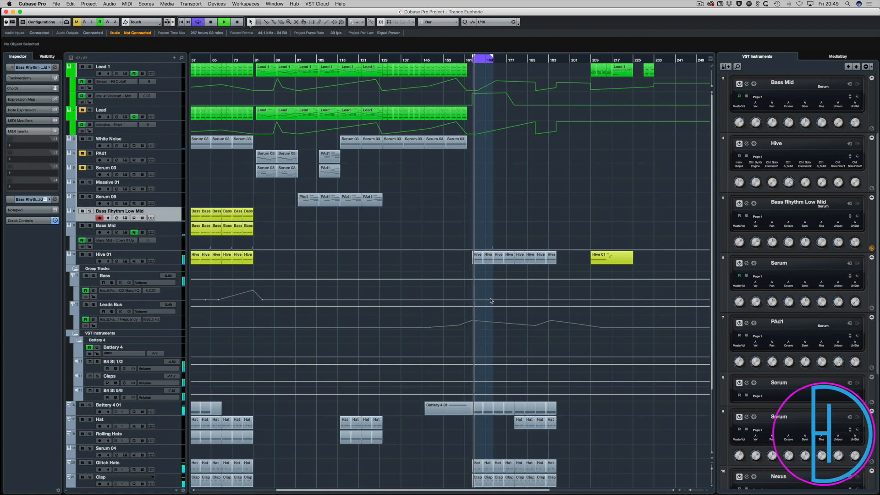
key("space")
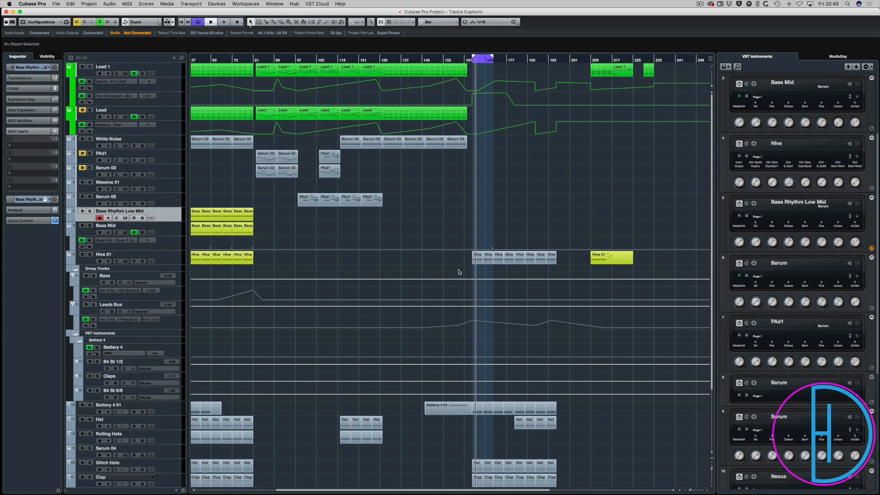
key("KP_1")
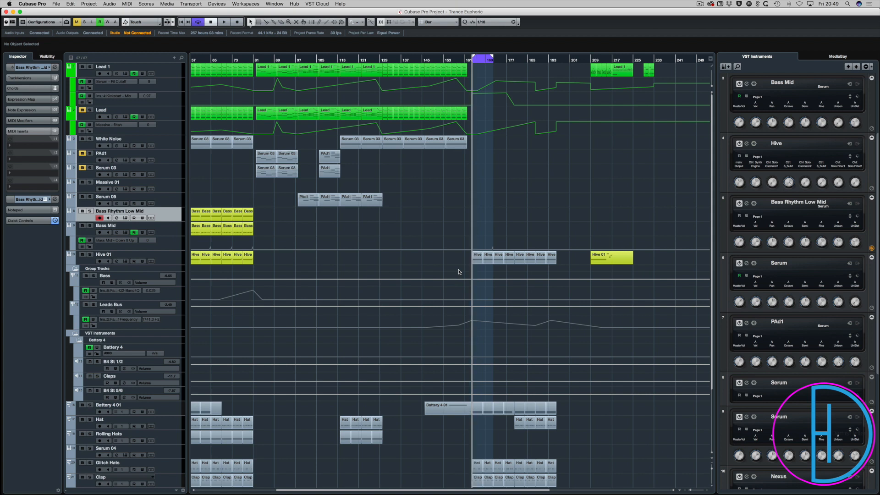
key("space")
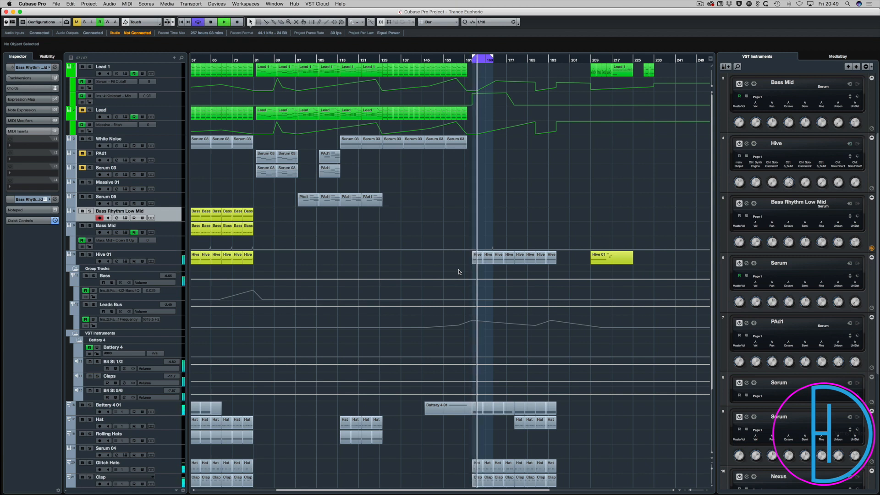
key("space")
key("super+s")
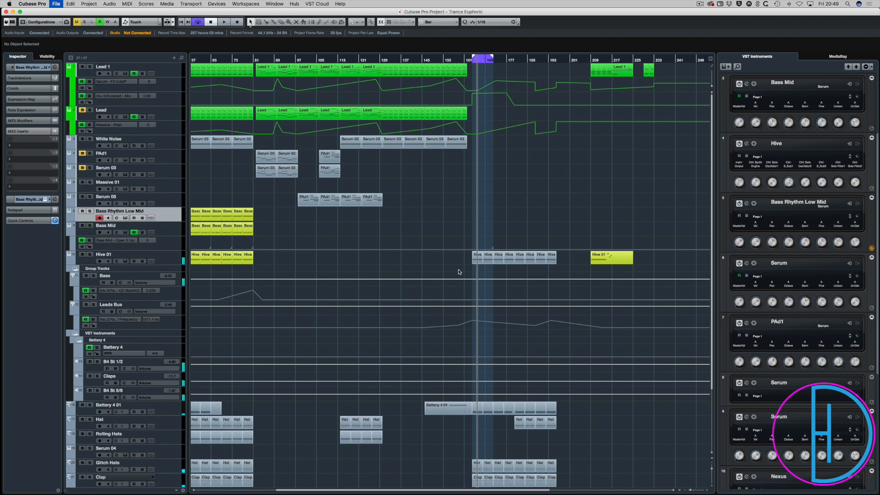